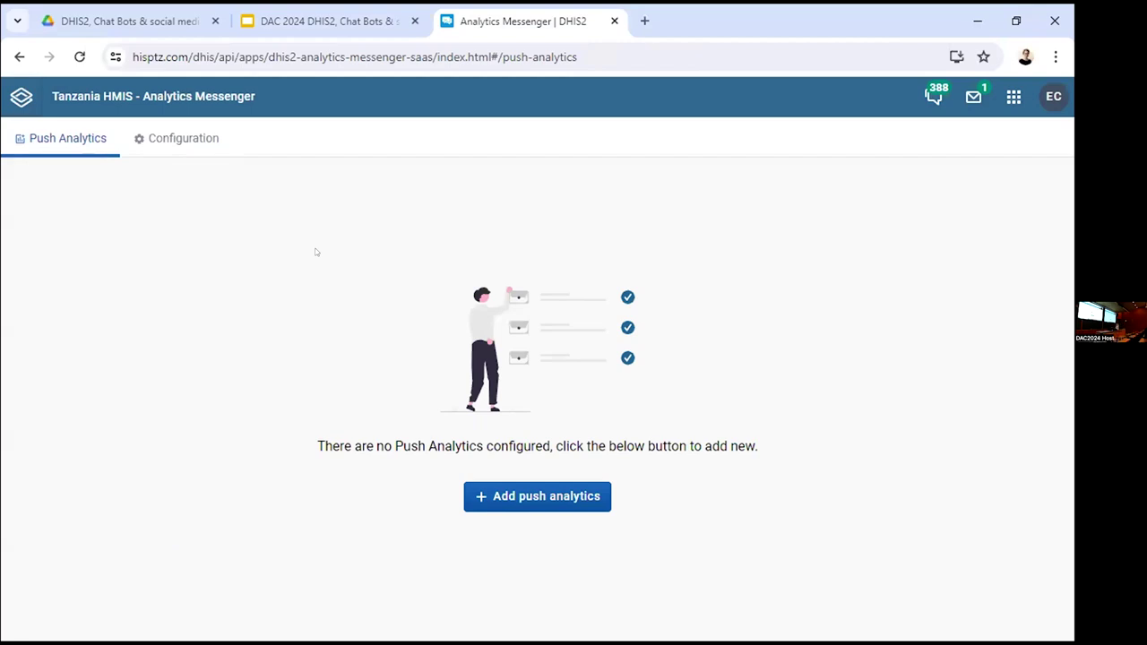
Reload Analytics Messenger and open the Configuration Gateway page with its access token.
left_click(79, 56)
left_click(190, 138)
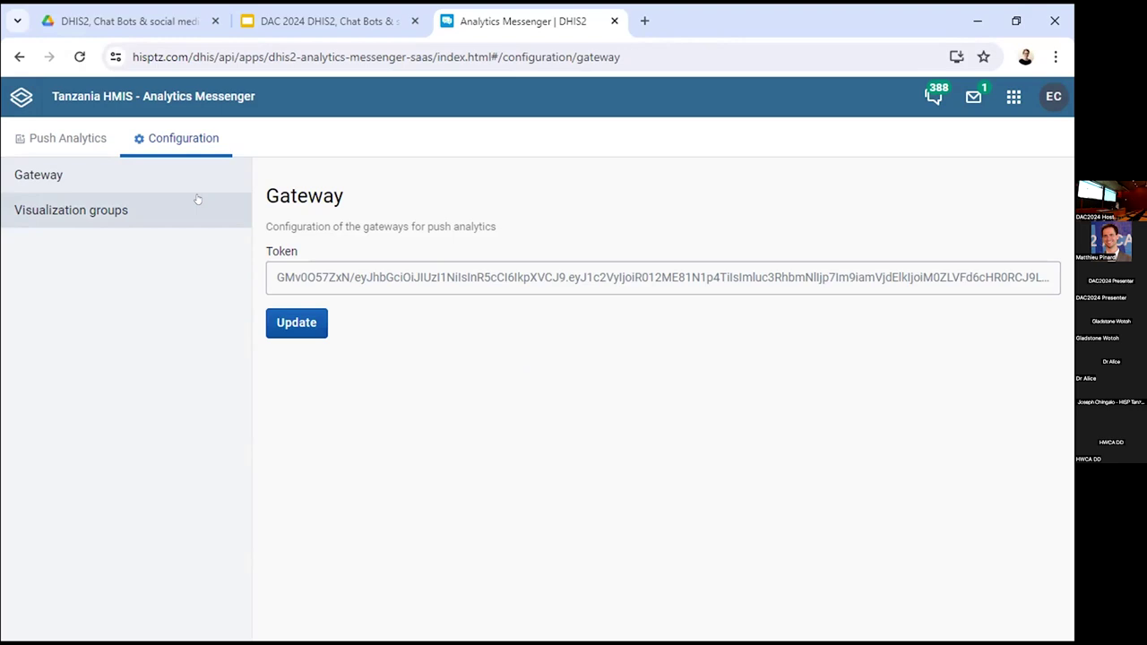
Show the three existing visualization groups and open the Add group dialog.
left_click(199, 202)
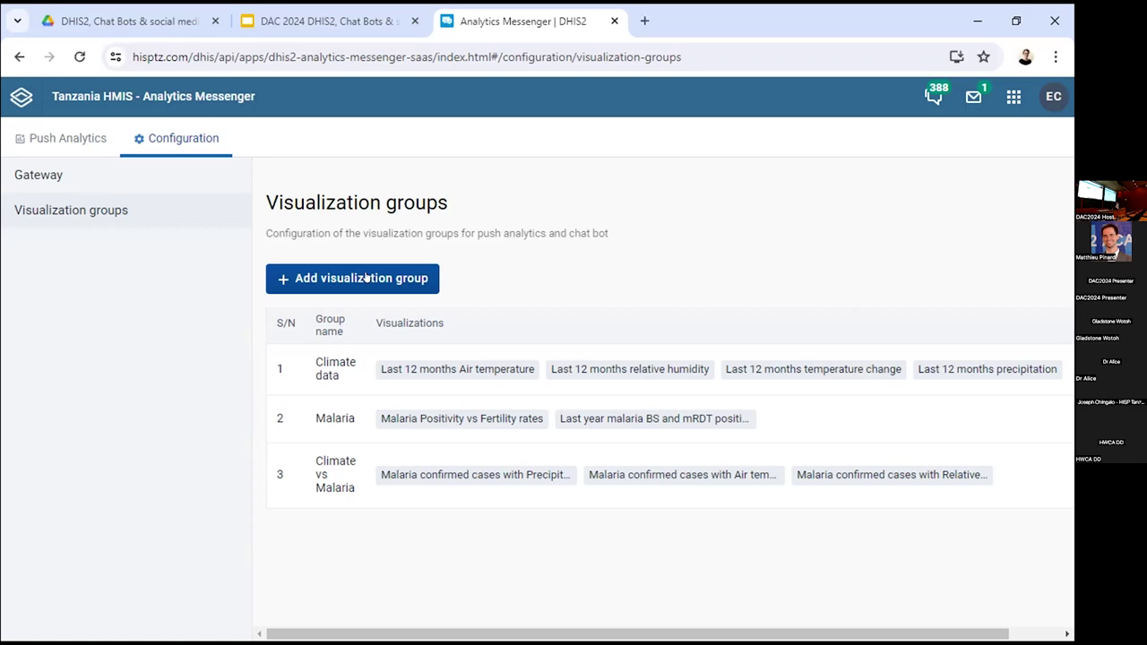
left_click(366, 278)
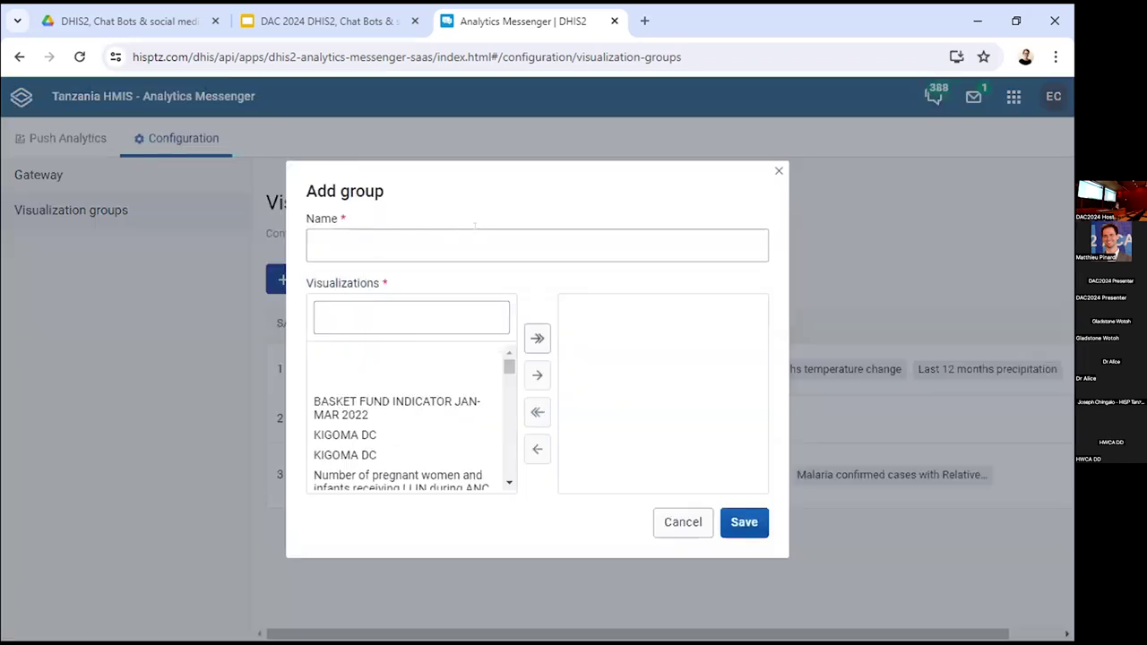
Name the new visualization group 'Test'.
left_click(462, 238)
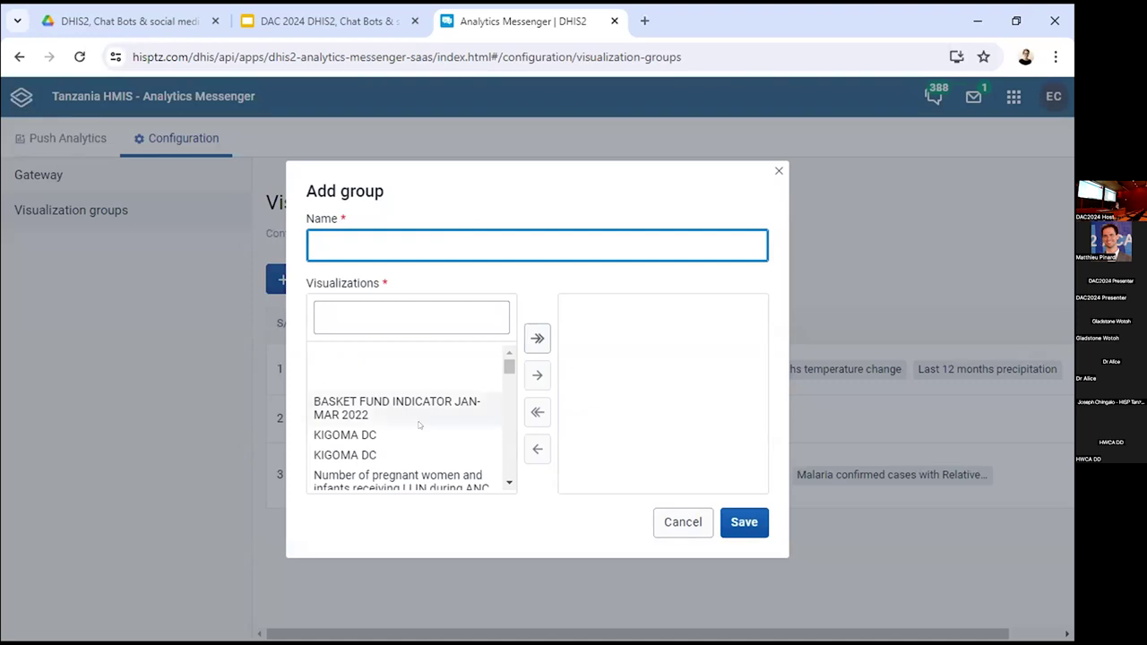
scroll(498, 374, "down", 5)
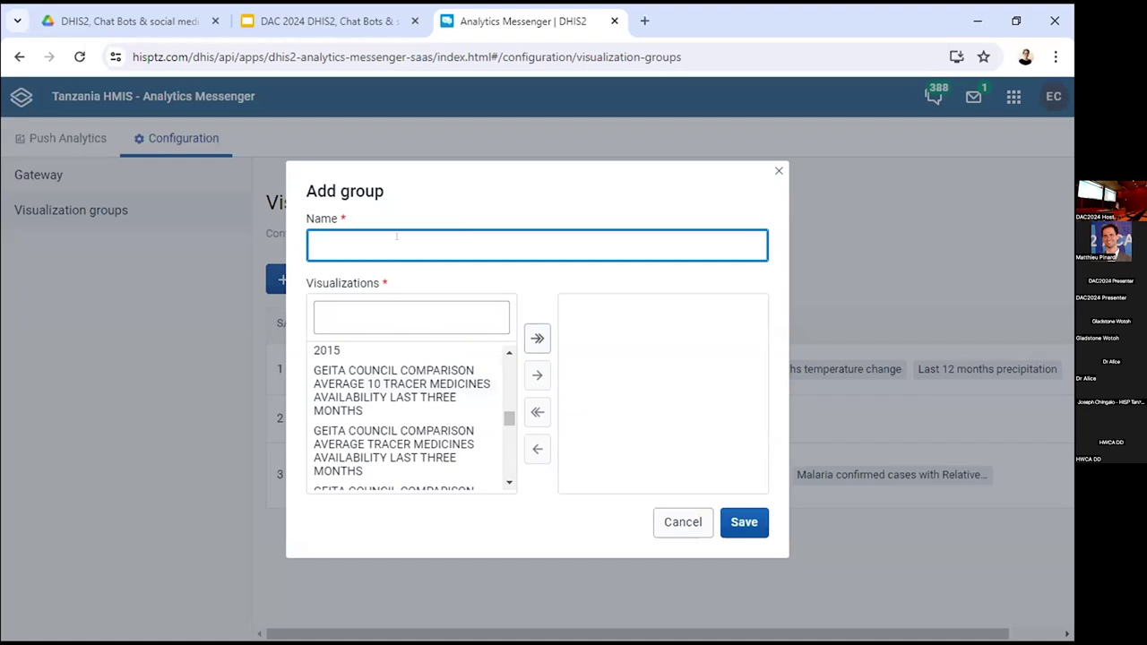
type("Test")
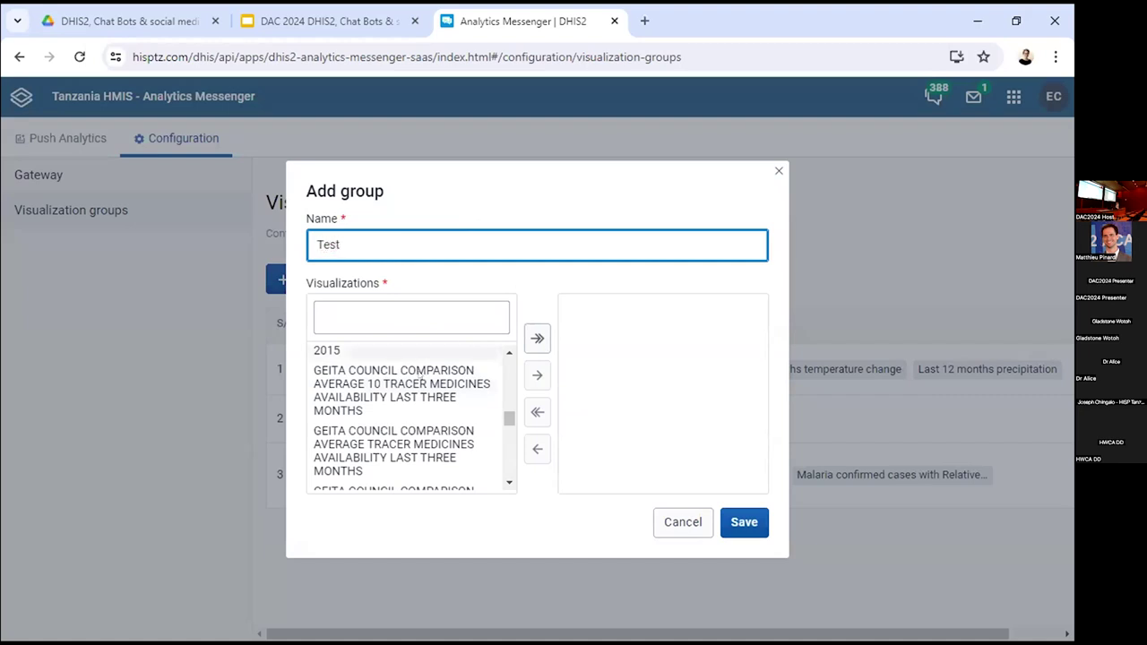
Search the visualizations for 'malaria', then clear the search filter.
left_click(499, 402)
left_click(412, 308)
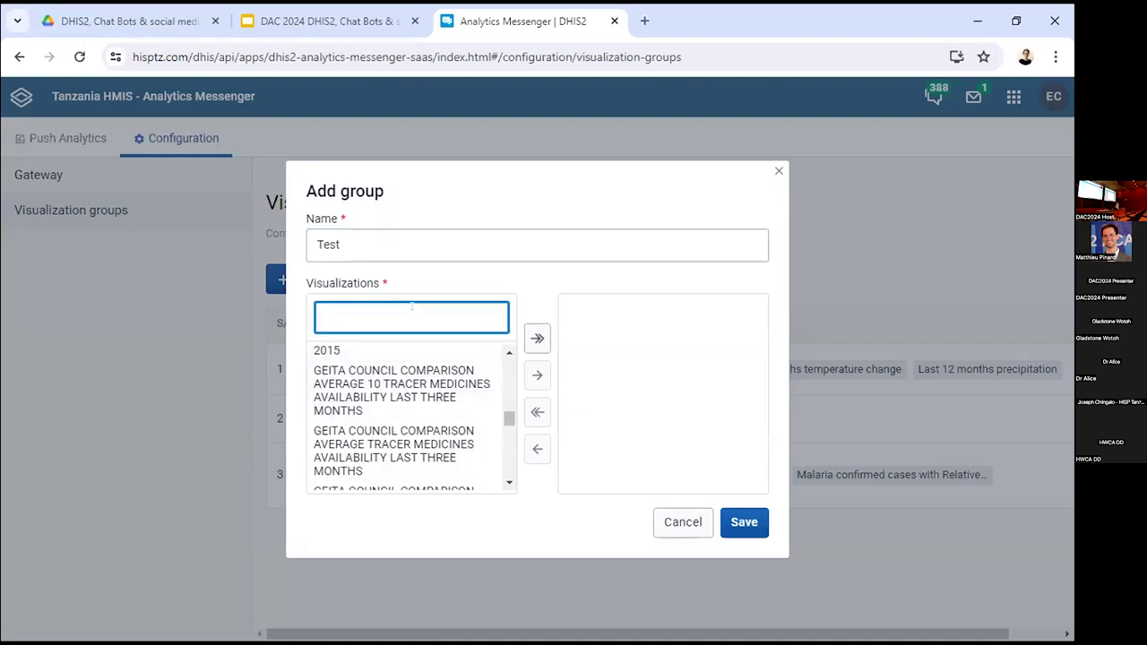
type("malaro")
key("BackSpace")
type("ia")
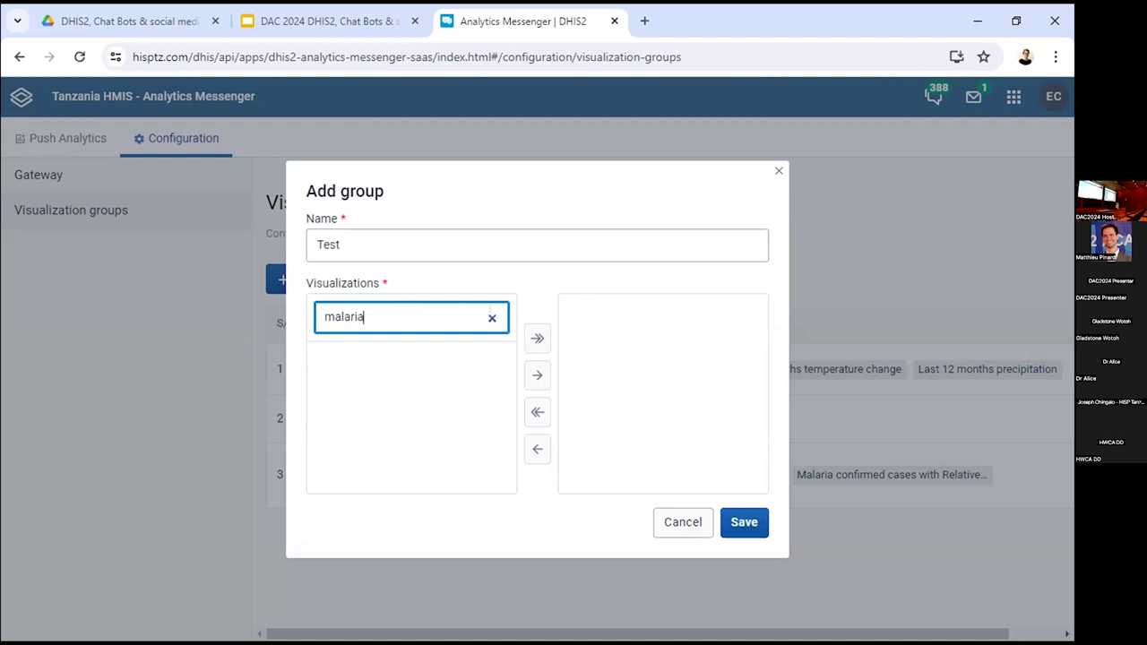
left_click(492, 317)
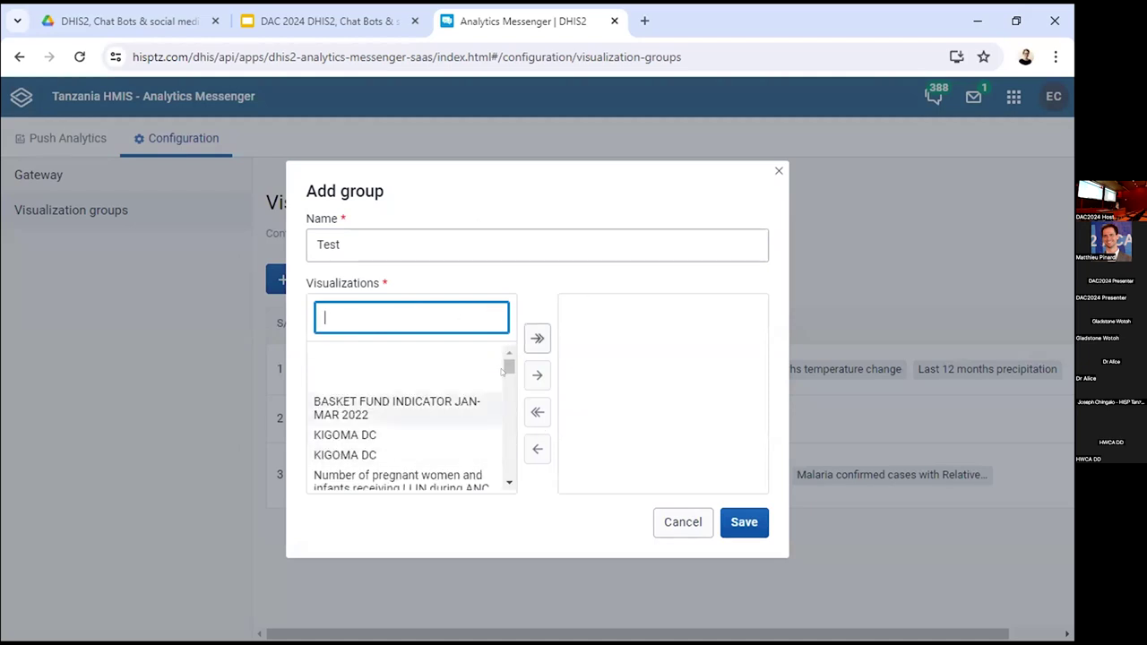
Add both HMIS DTC visualizations to the Test group and save it.
scroll(404, 440, "down", 5)
left_click(354, 424)
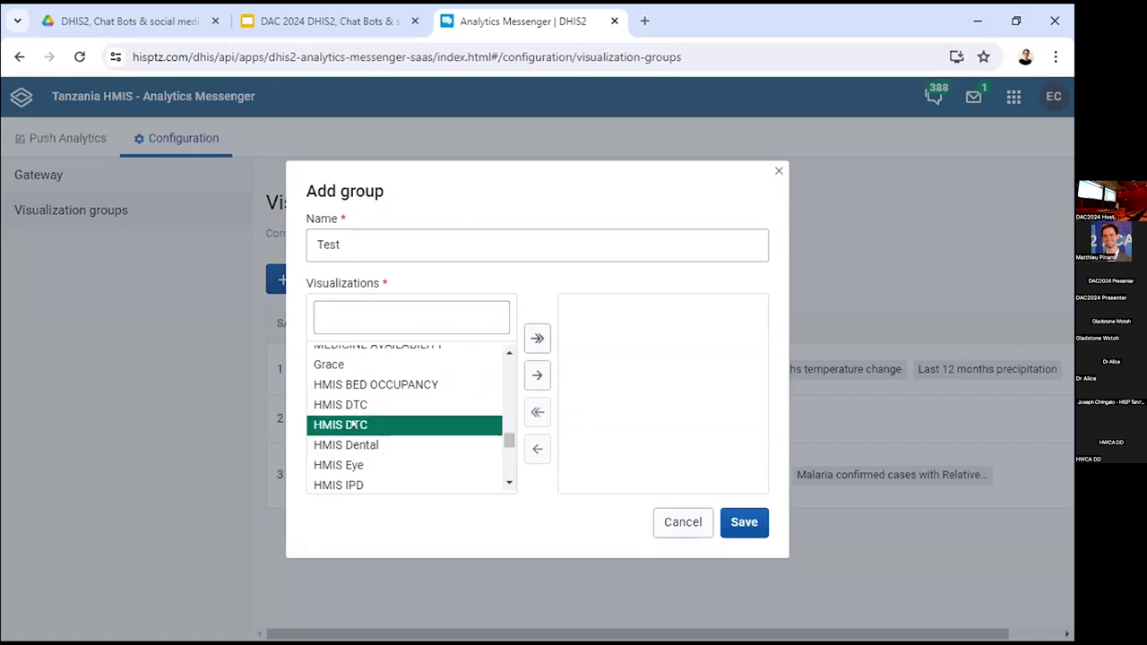
double_click(354, 425)
double_click(430, 404)
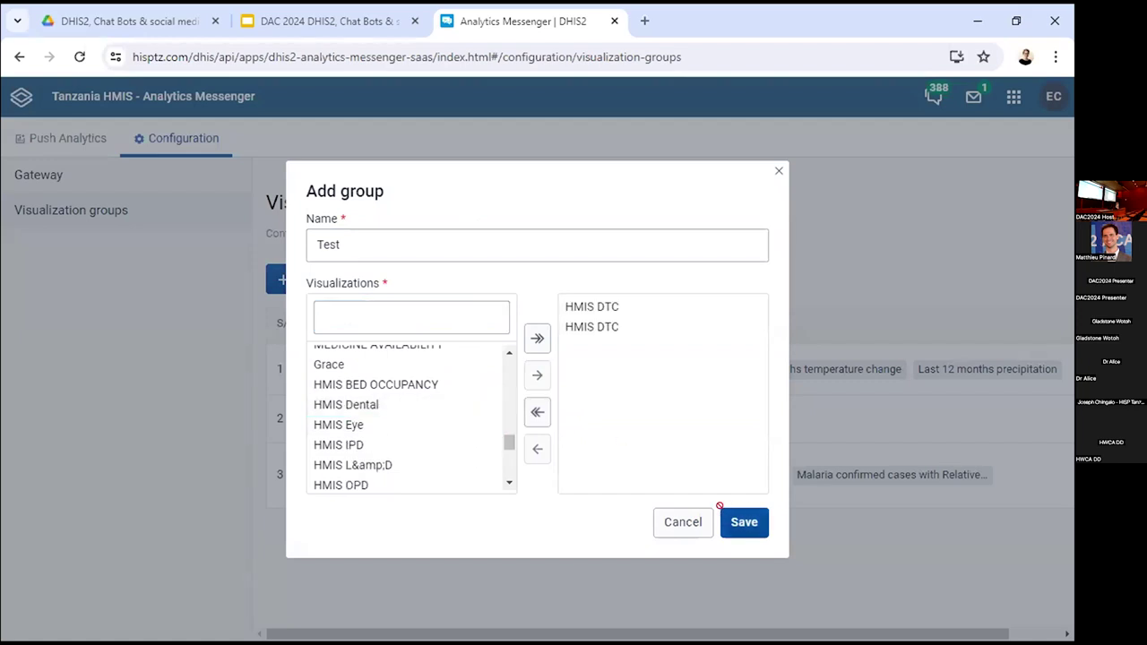
left_click(726, 515)
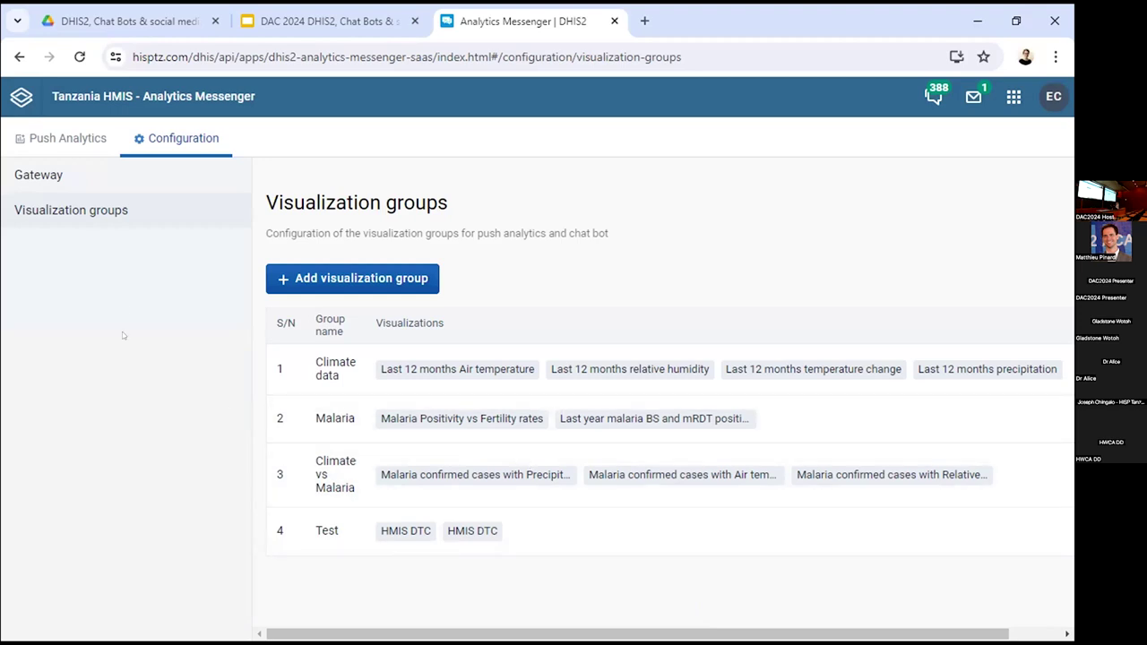
Return to the Push Analytics list and open the Send push analytics dialog.
left_click(100, 142)
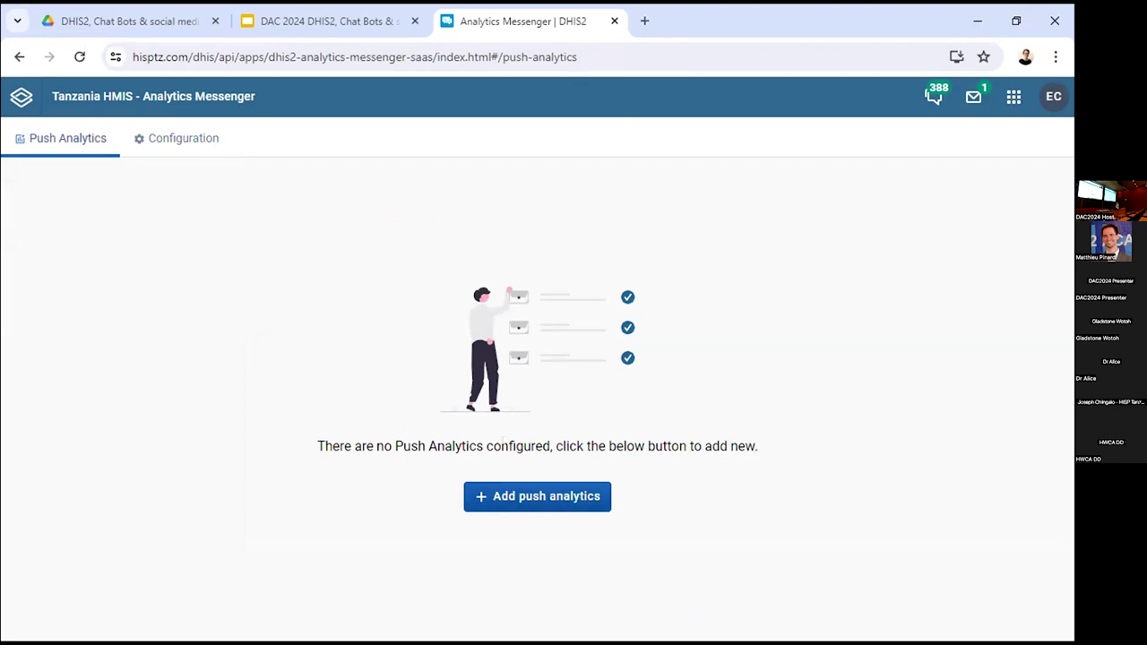
left_click(541, 495)
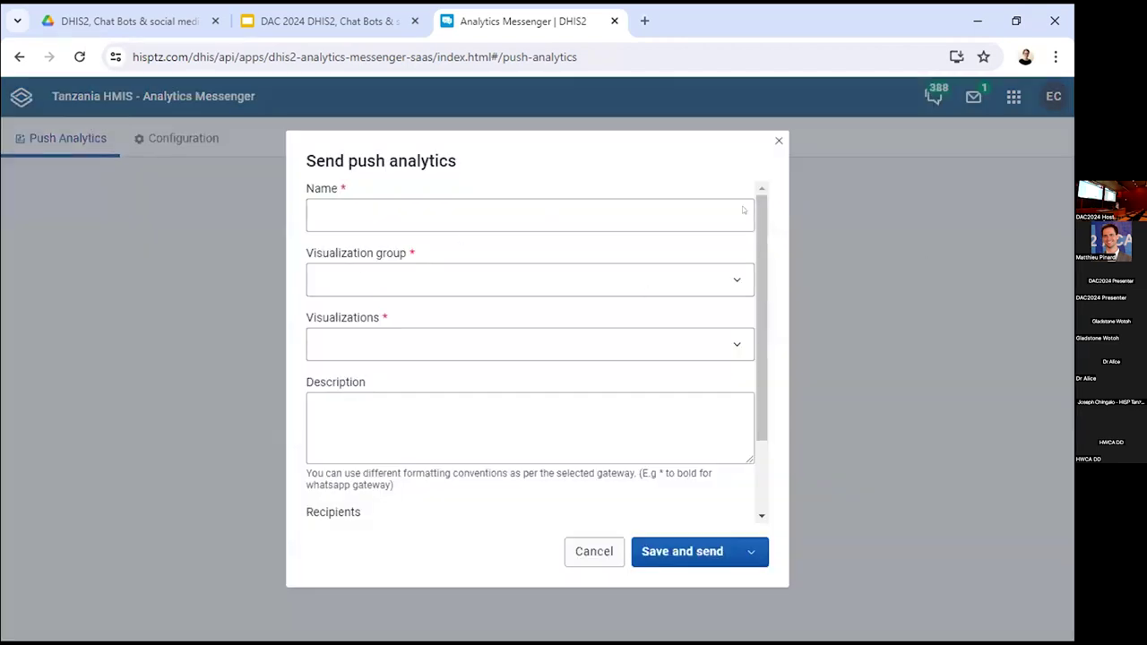
Name the push analytics 'DAC2024' and choose the Climate vs Malaria visualization group.
left_click(406, 220)
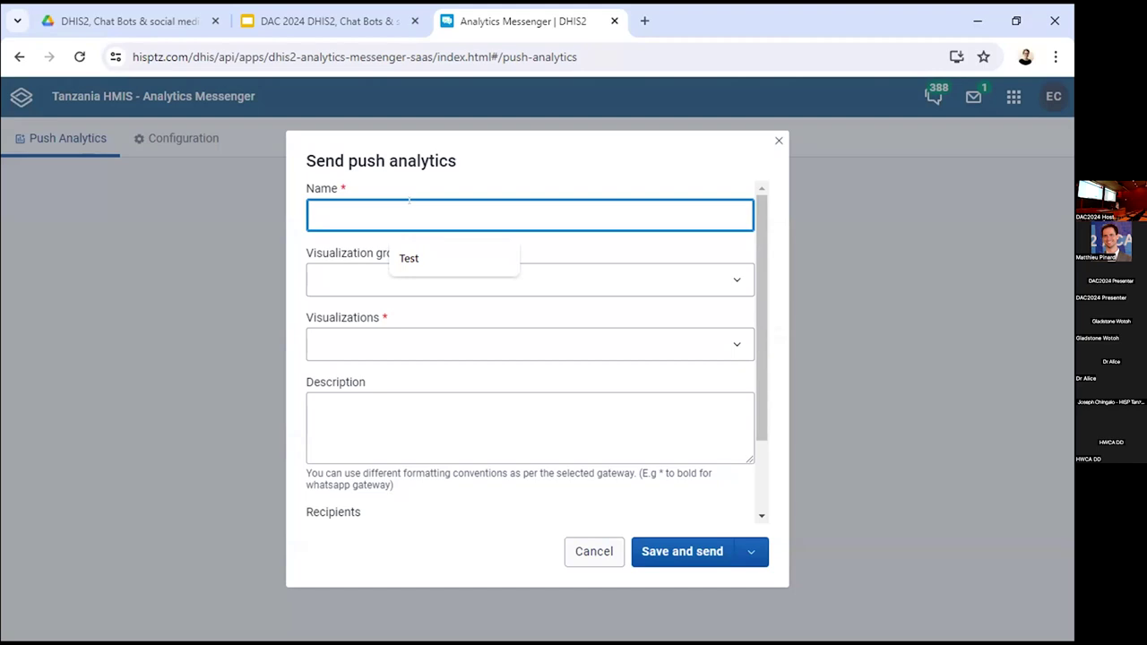
type("DAC2")
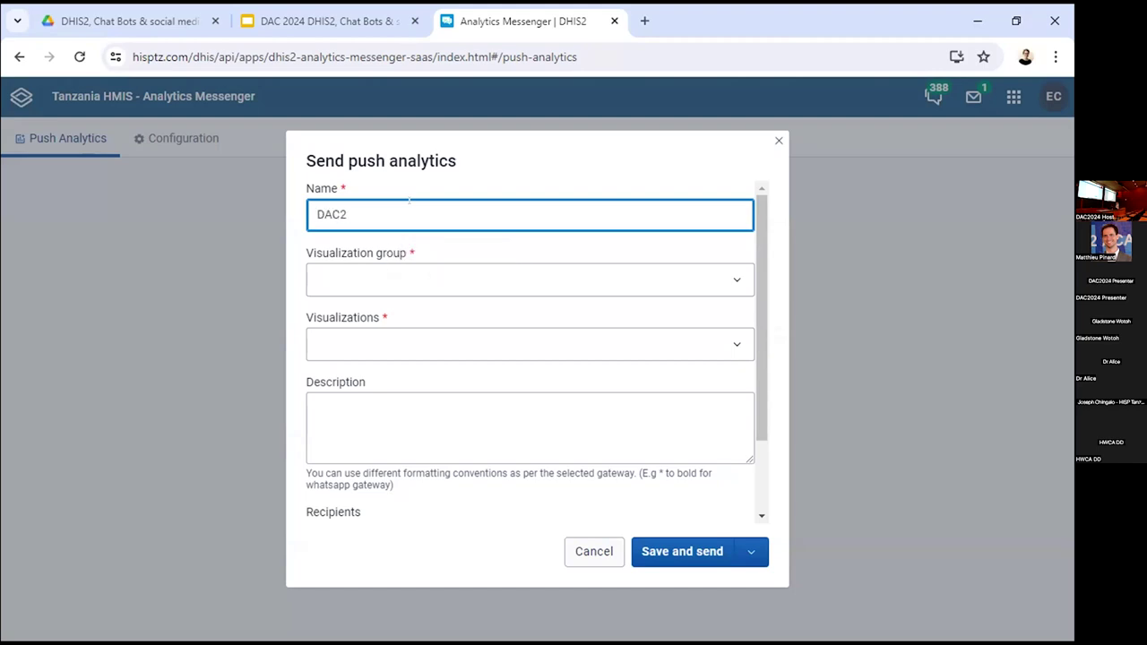
type("024")
left_click(554, 267)
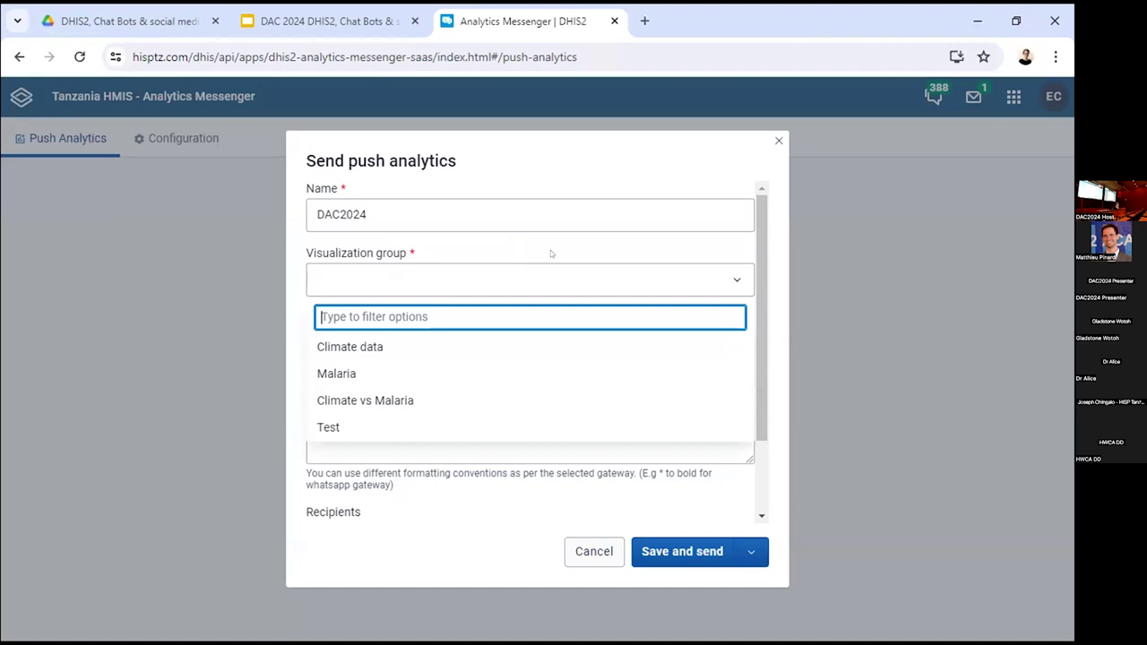
left_click(444, 389)
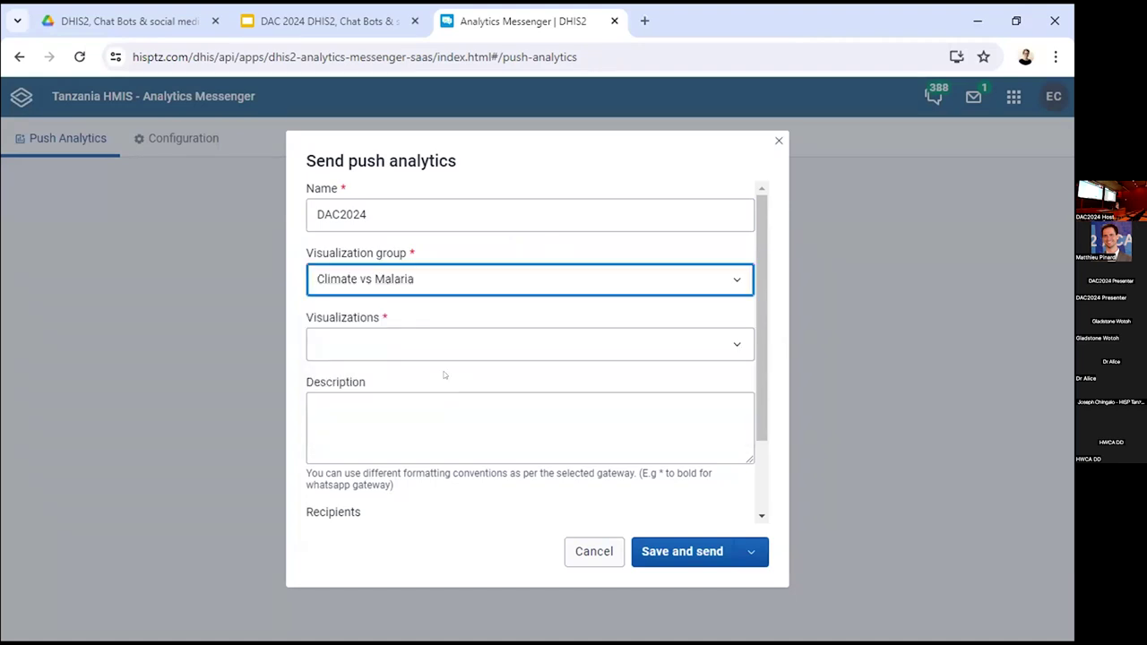
Include the Precipitation, Air temperature and Relative humidity visualizations.
left_click(500, 343)
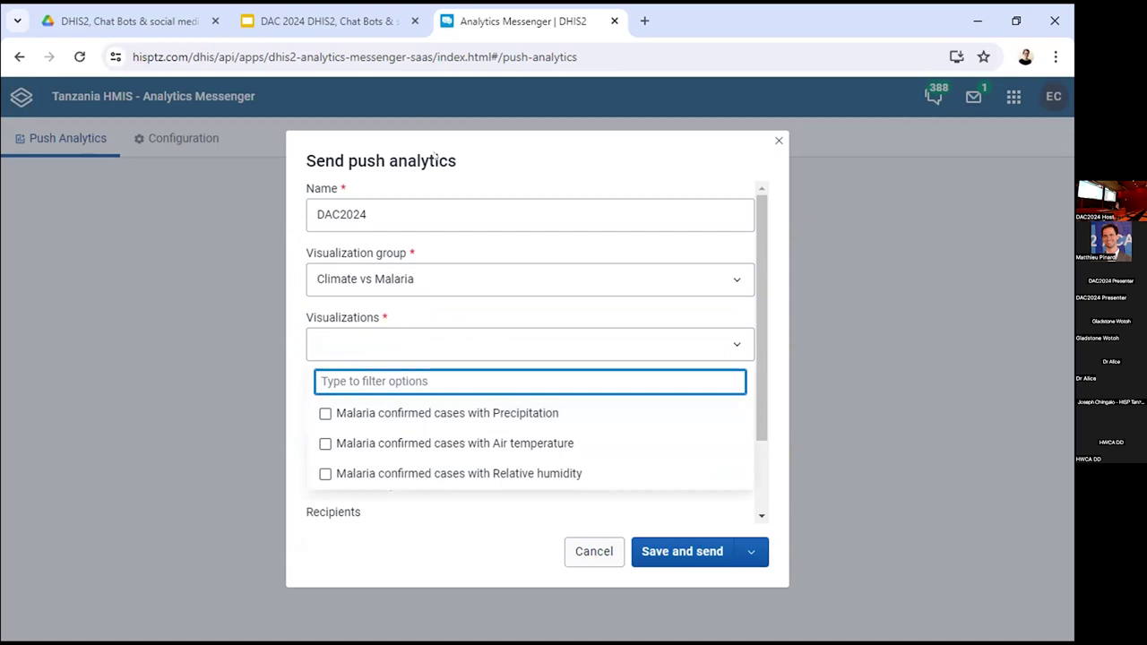
left_click(324, 413)
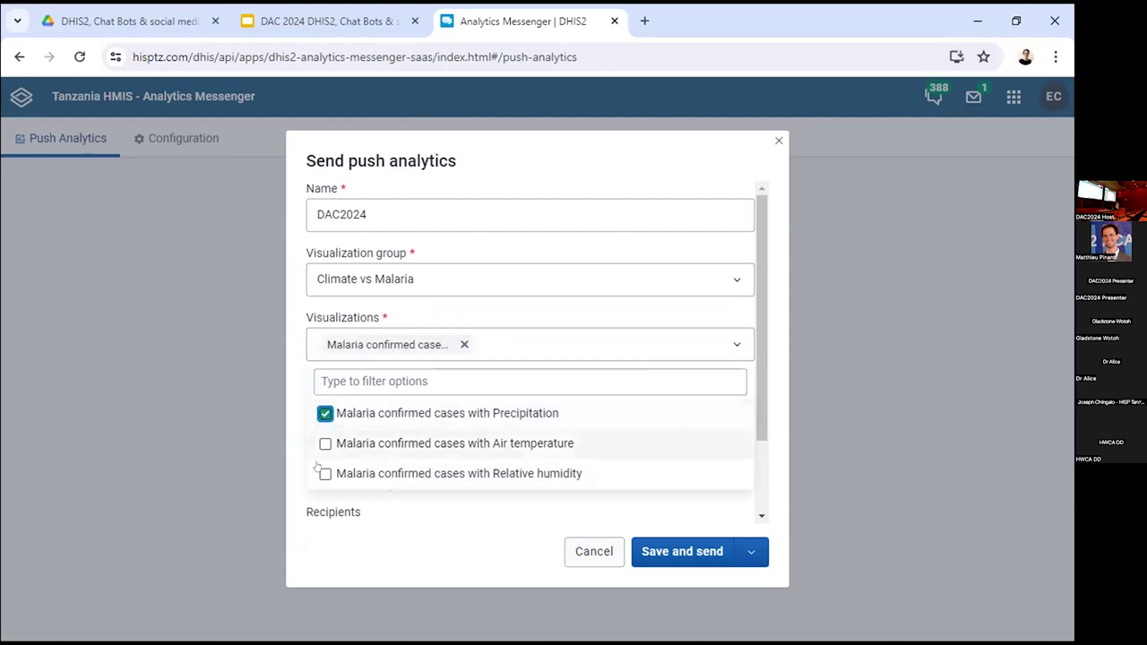
left_click(325, 443)
left_click(533, 475)
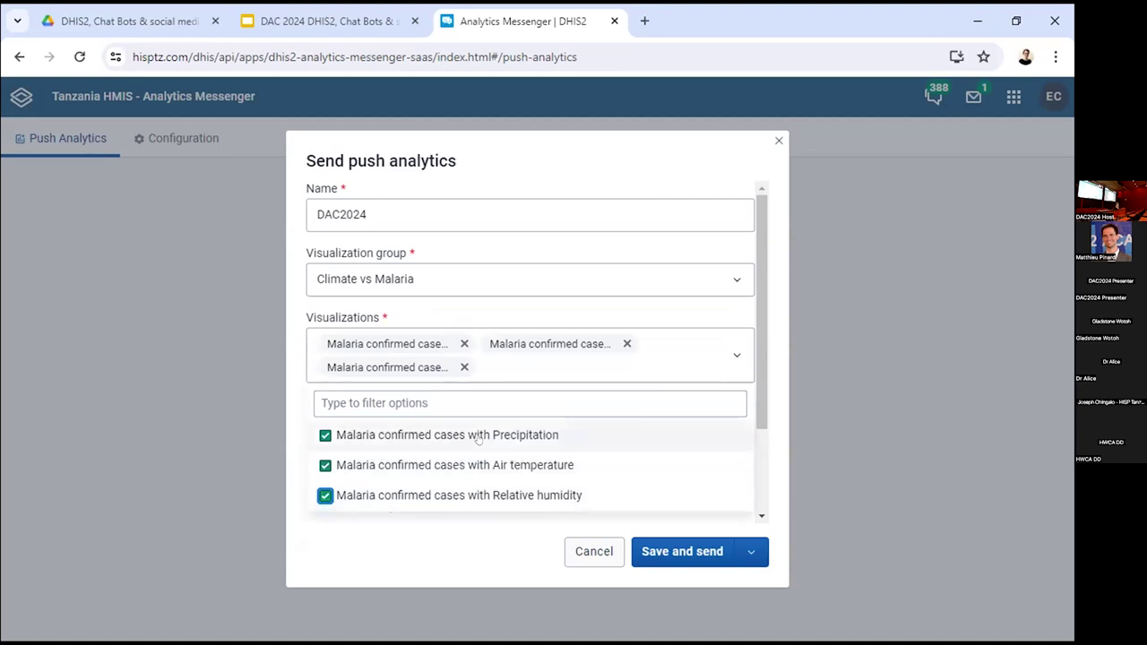
left_click(501, 529)
left_click(370, 441)
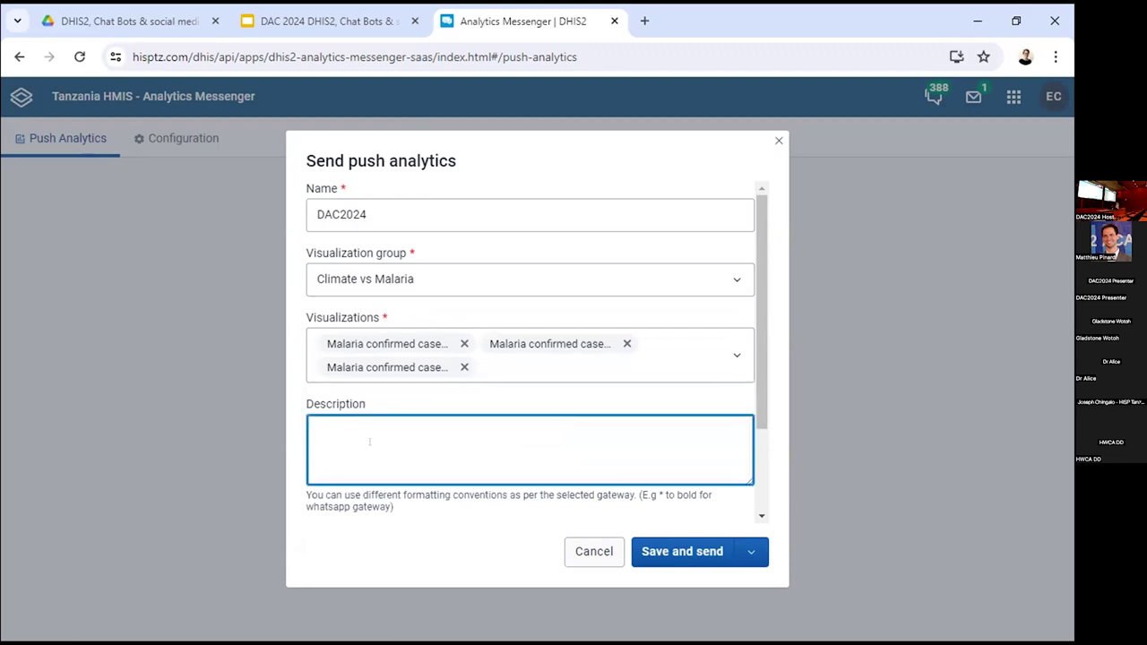
Enter the description 'this is climate data' and scroll down to Recipients.
type("this is climat data")
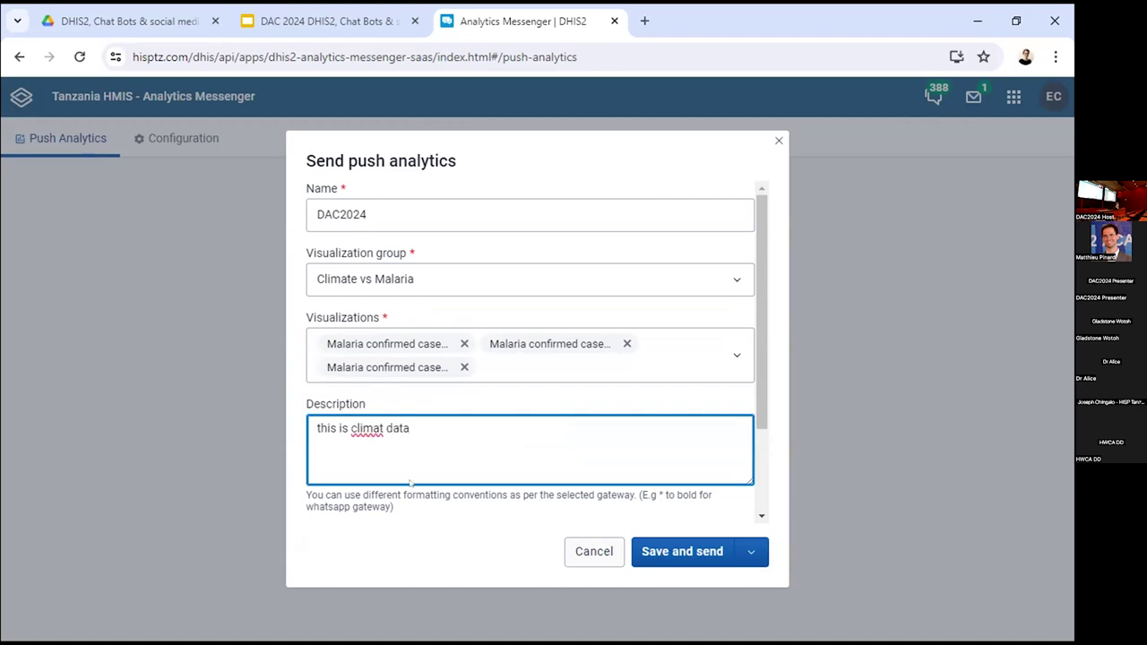
key("Left")
key("Left")
key("Left")
key("Left")
key("Left")
type("e")
scroll(766, 439, "down", 3)
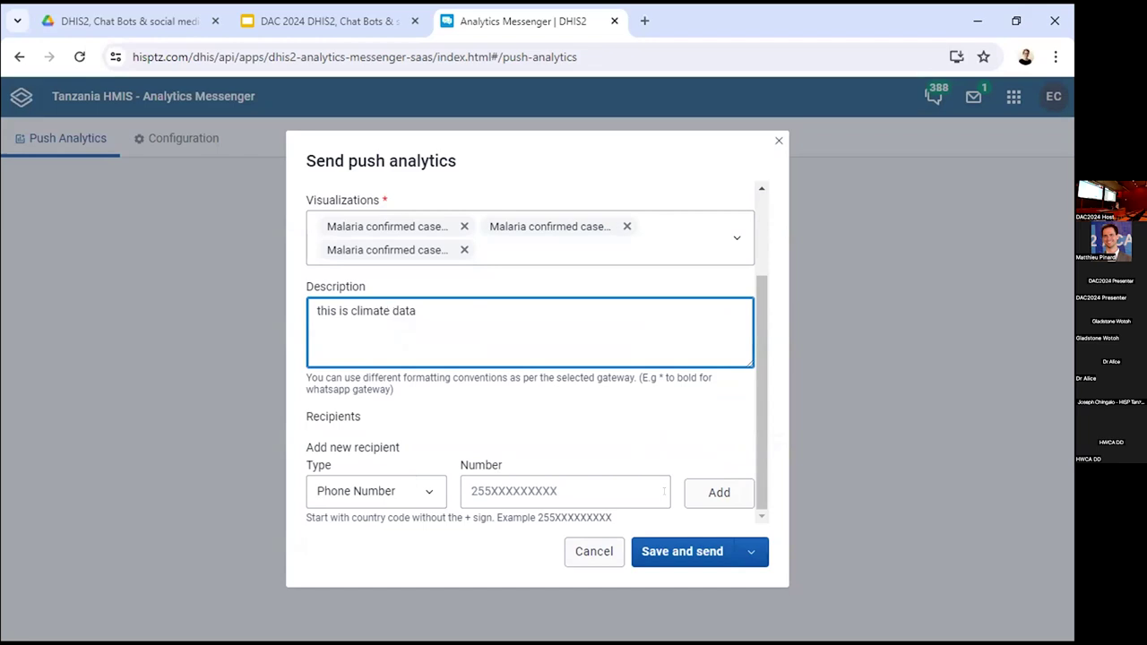
Try the DHIS2 user recipient type, then switch the recipient type back to phone number.
left_click(397, 491)
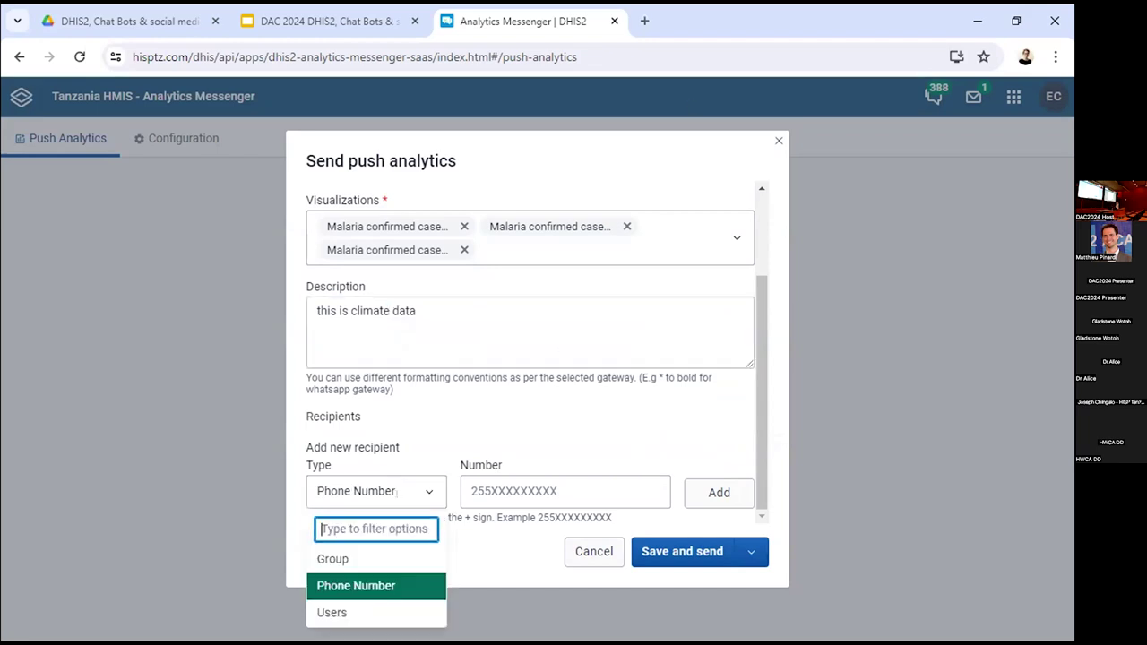
left_click(368, 613)
left_click(537, 491)
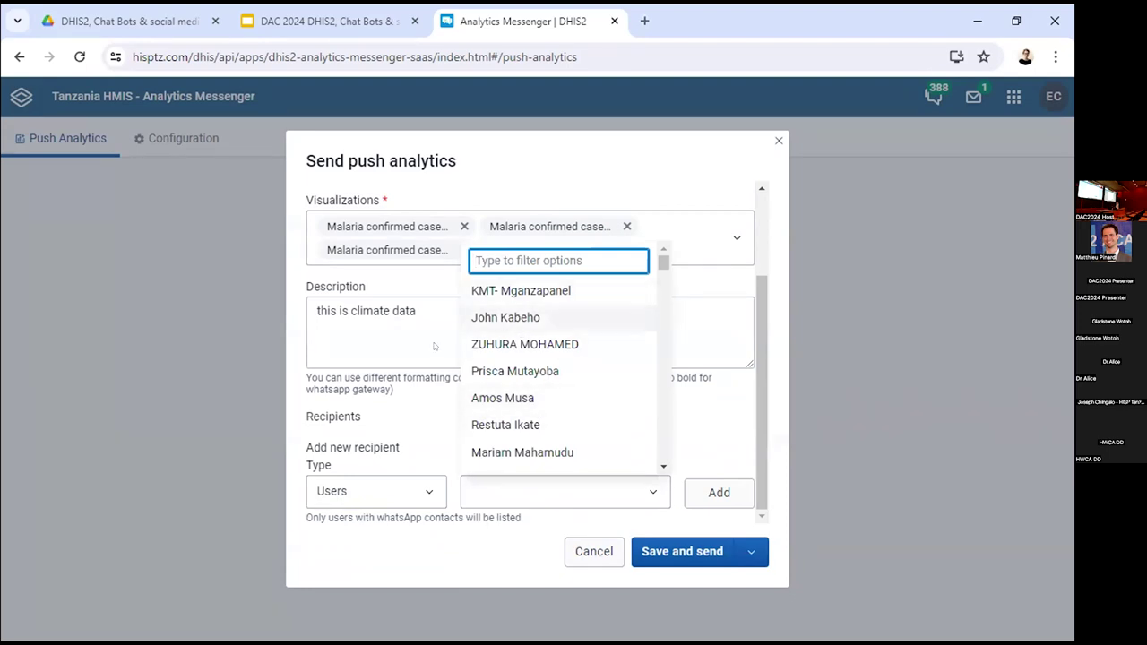
left_click(408, 492)
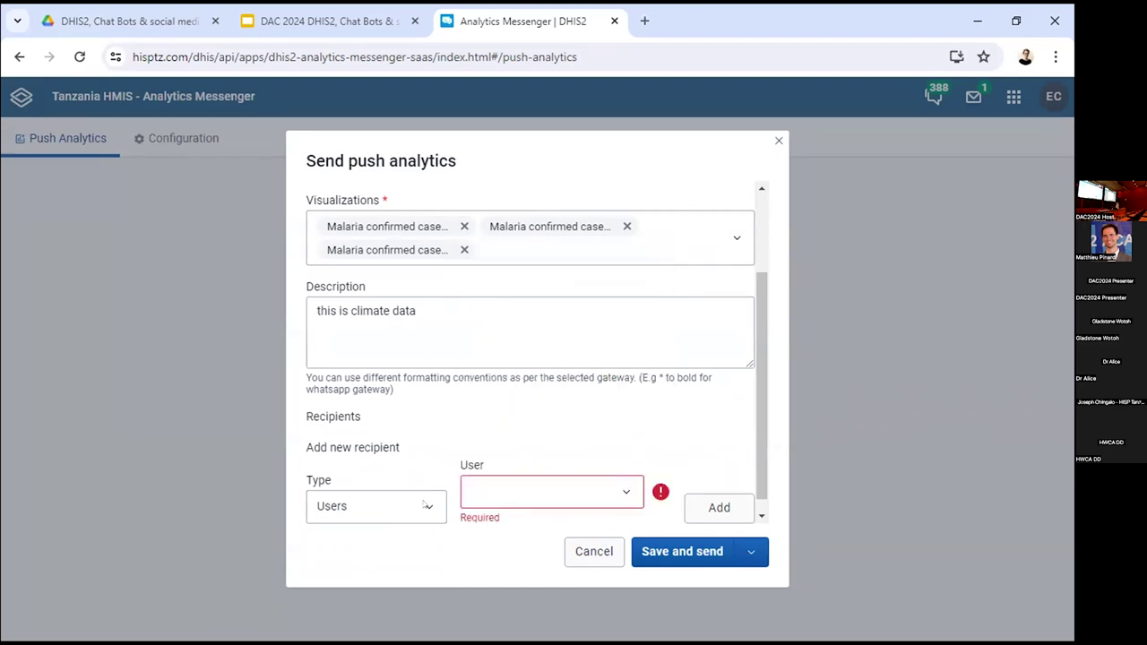
left_click(425, 502)
left_click(363, 448)
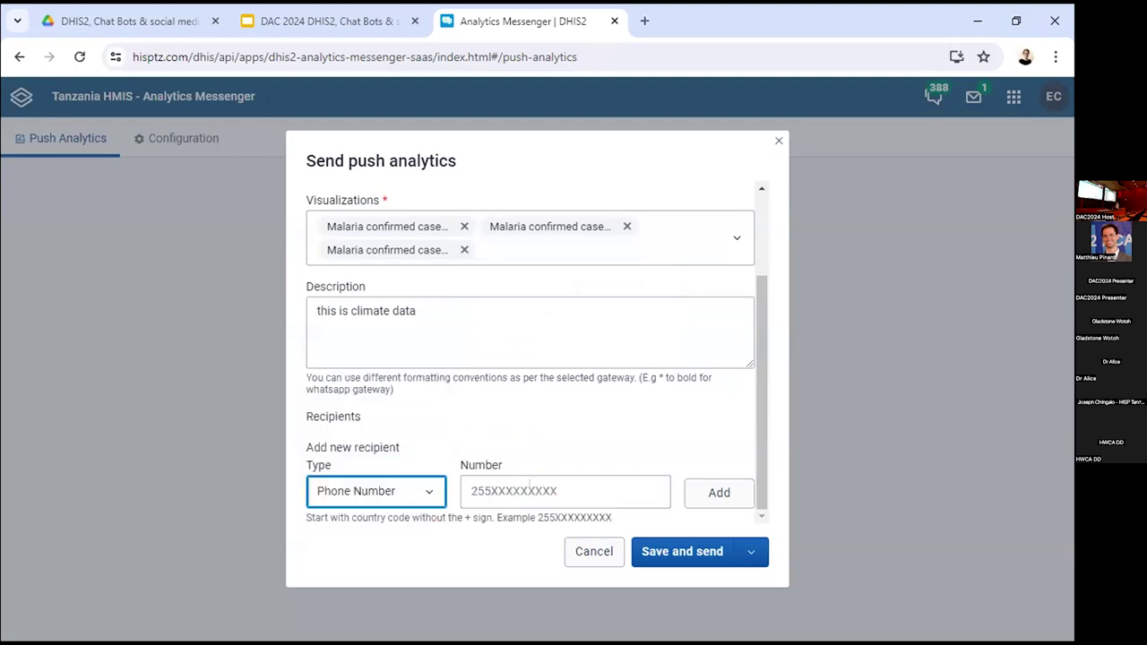
Enter the recipient's phone number with country code and add it to the recipients.
left_click(530, 488)
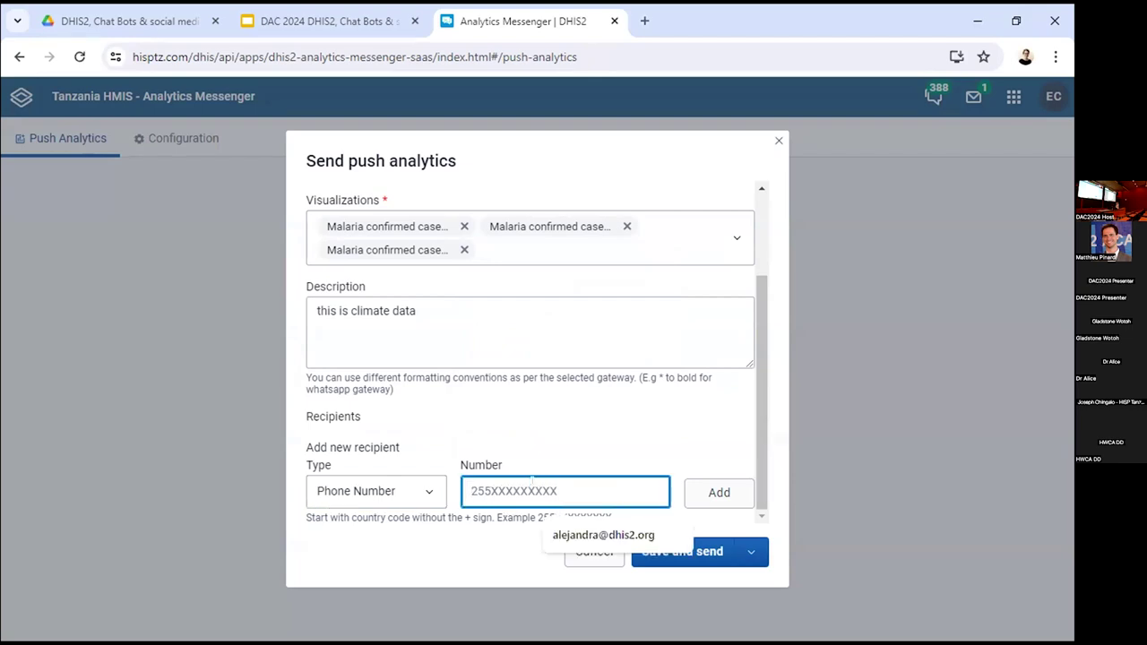
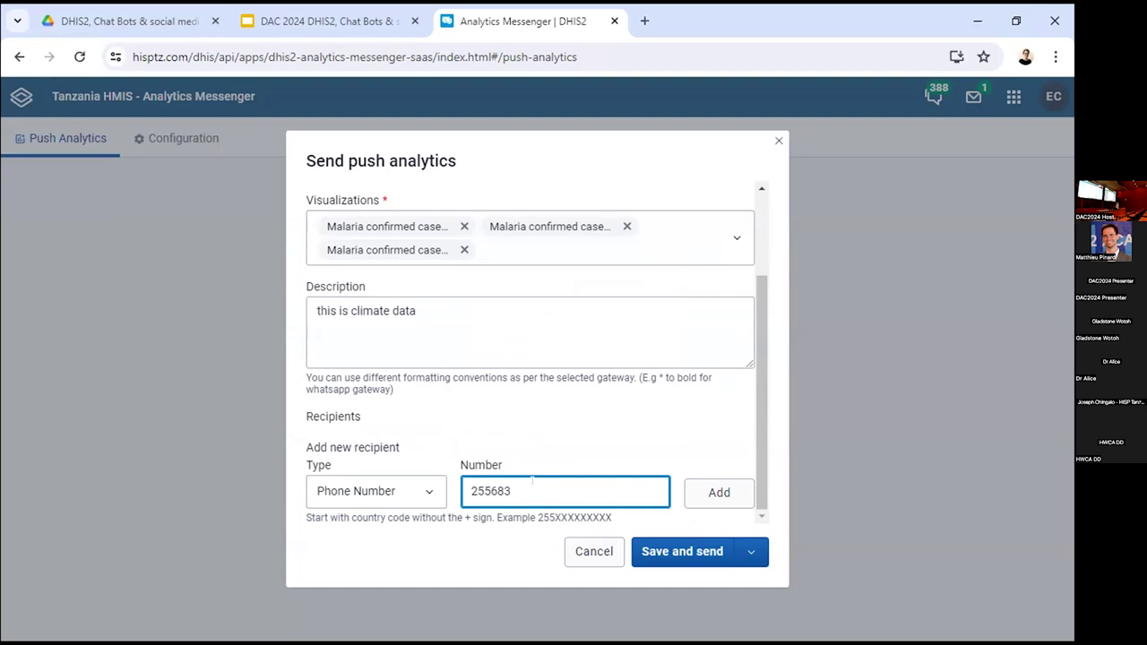
left_click(695, 495)
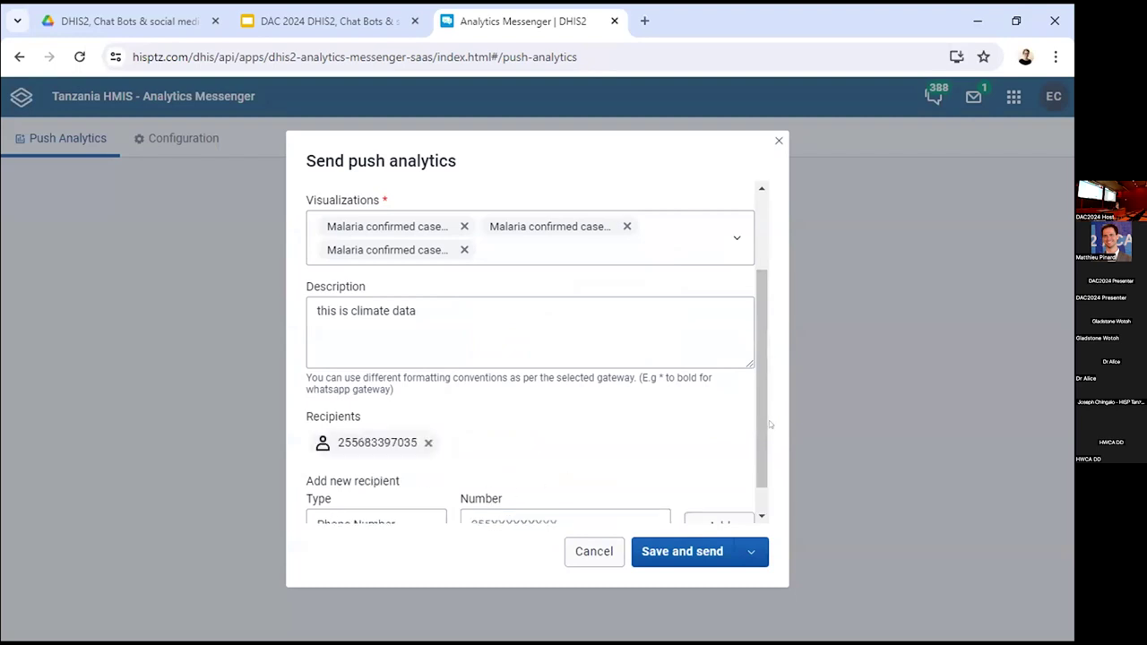
left_click_drag(766, 457, 756, 481)
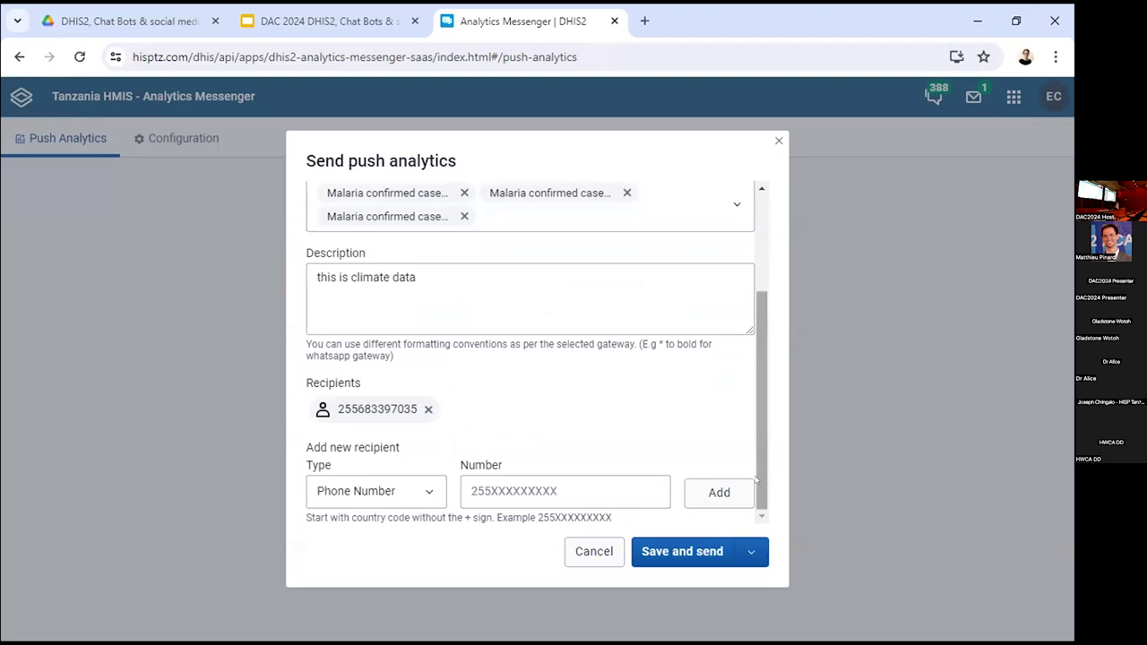
Add the DAC2024 Analytics Messenger group as a Group-type recipient.
left_click(410, 501)
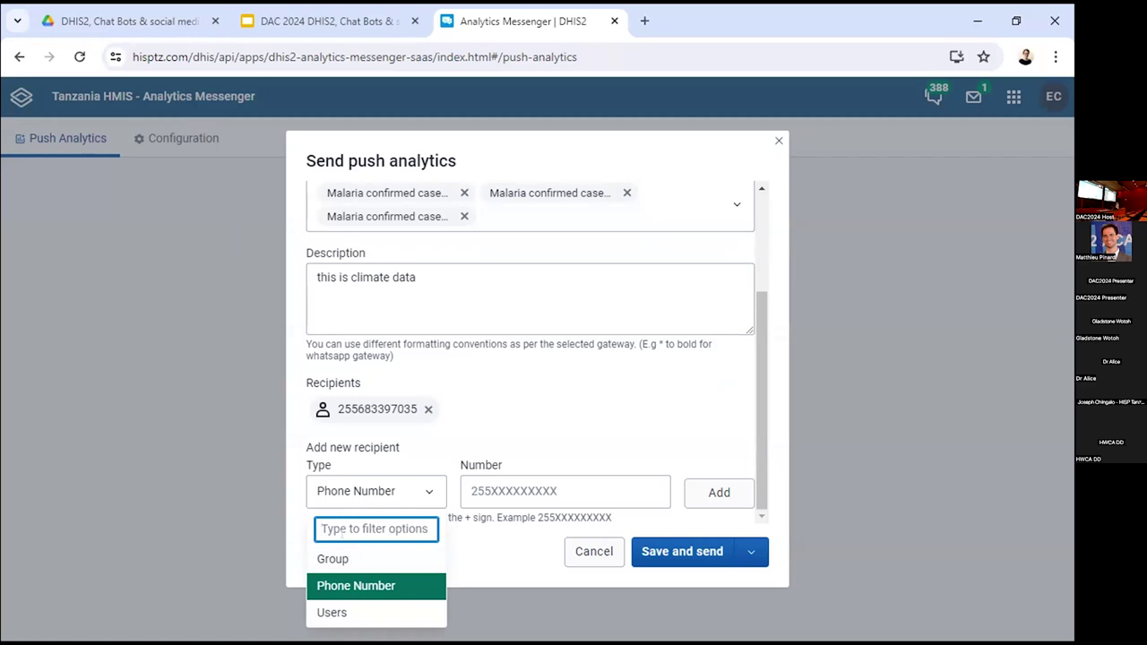
left_click(342, 559)
left_click(637, 491)
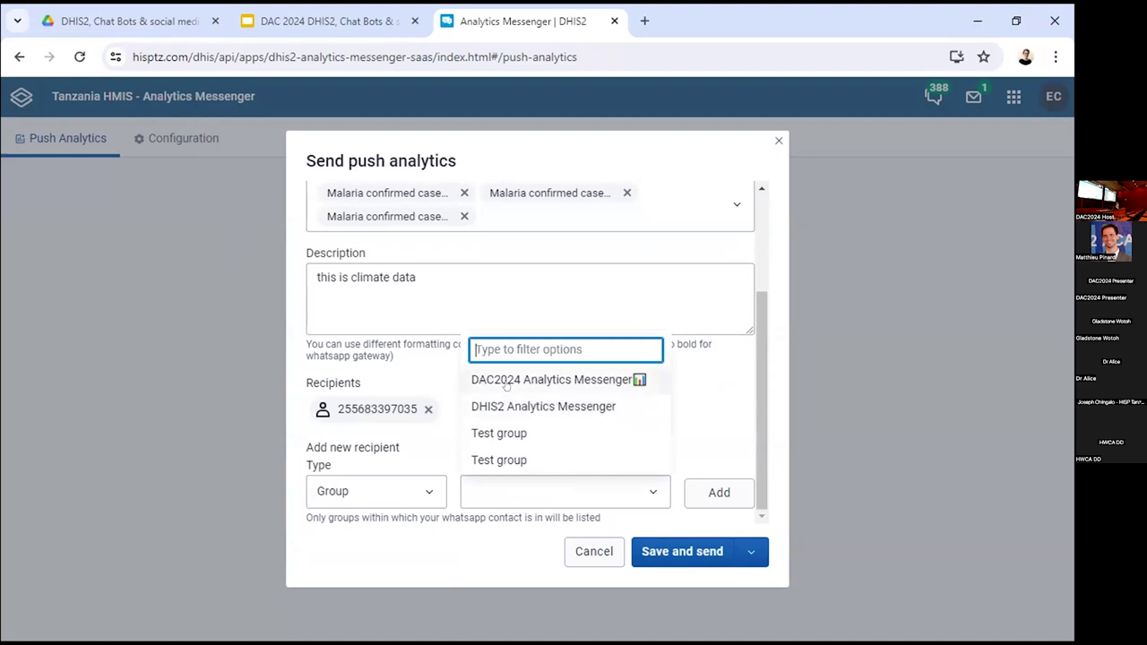
left_click(506, 382)
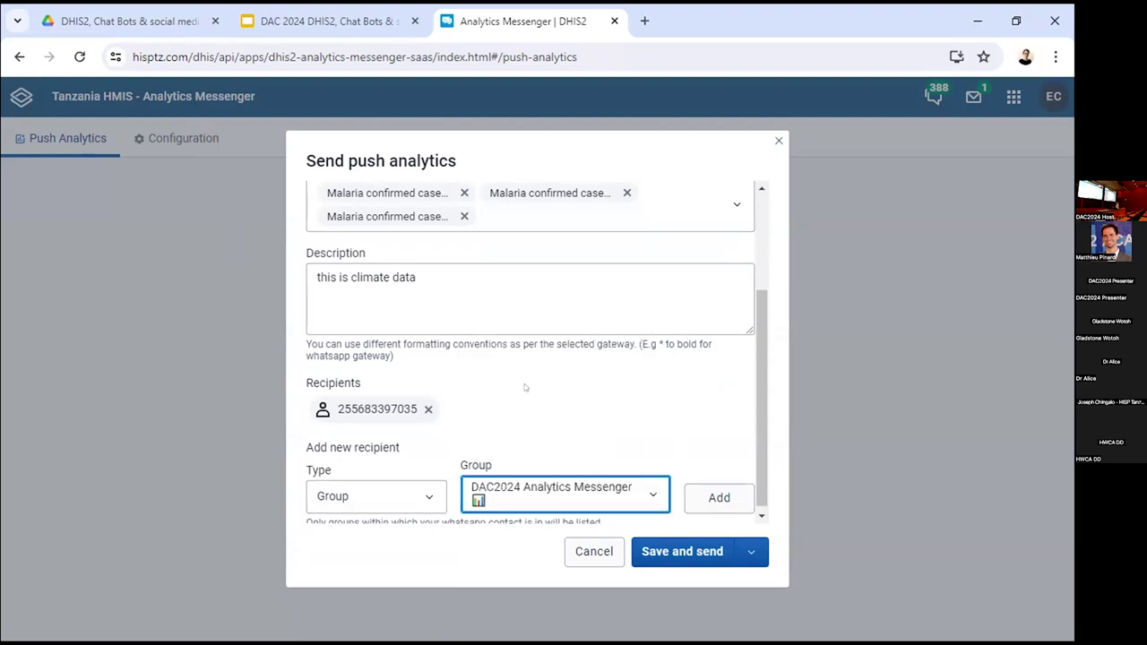
left_click(719, 500)
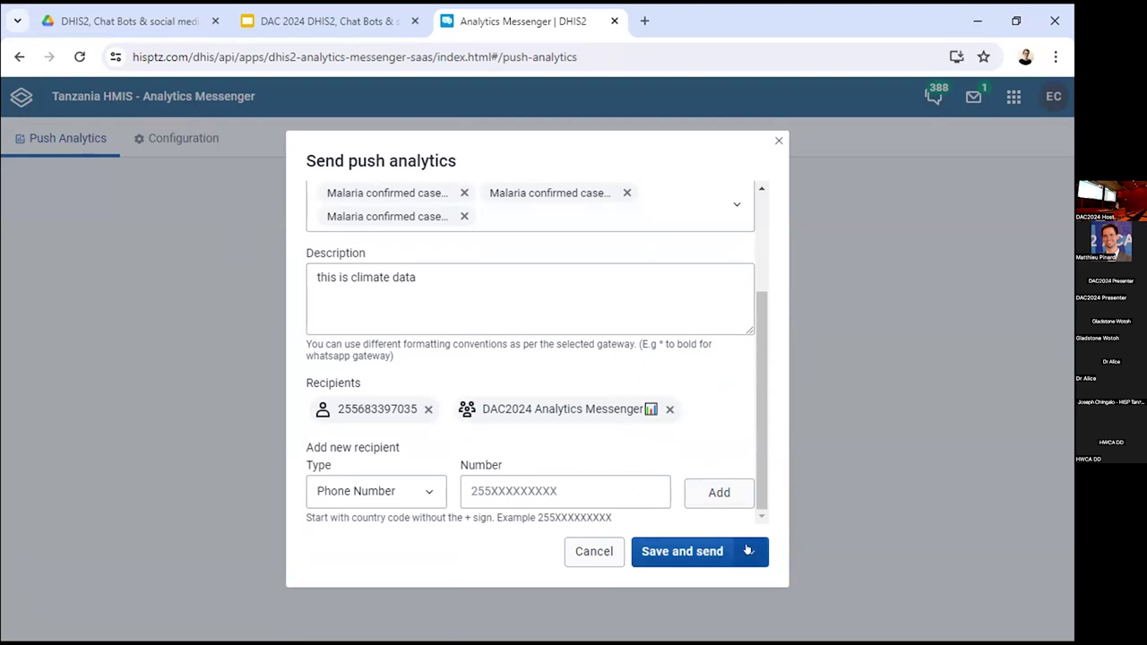
Save the DAC2024 configuration without sending, then switch to the presentation slides.
left_click(748, 549)
left_click(676, 509)
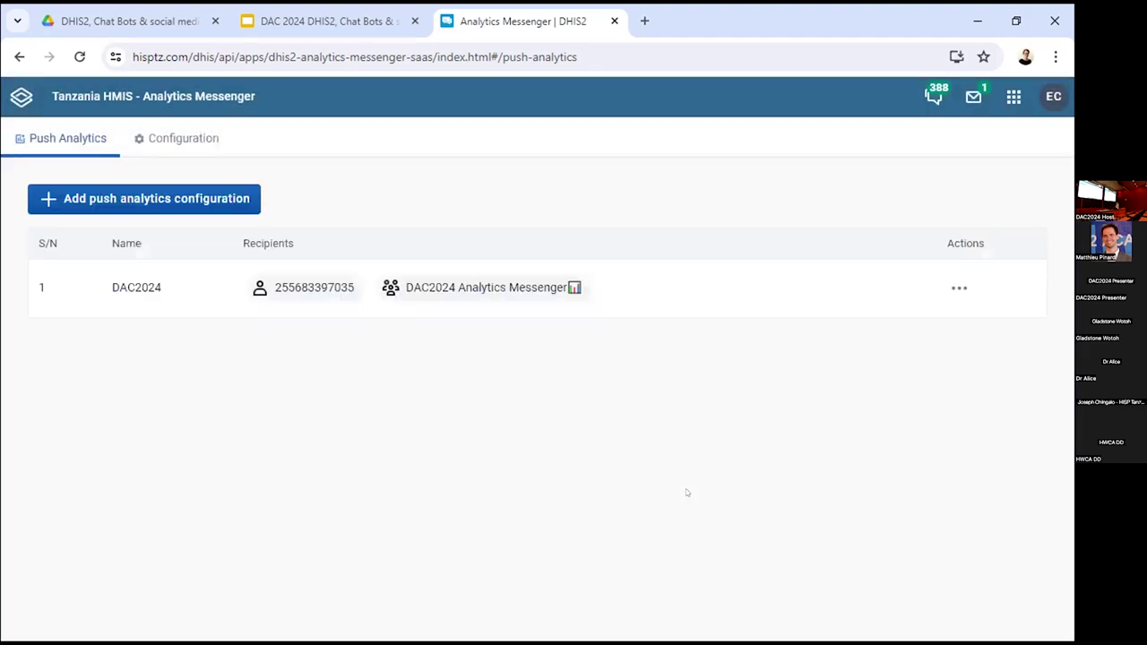
key("ctrl+shift+Tab")
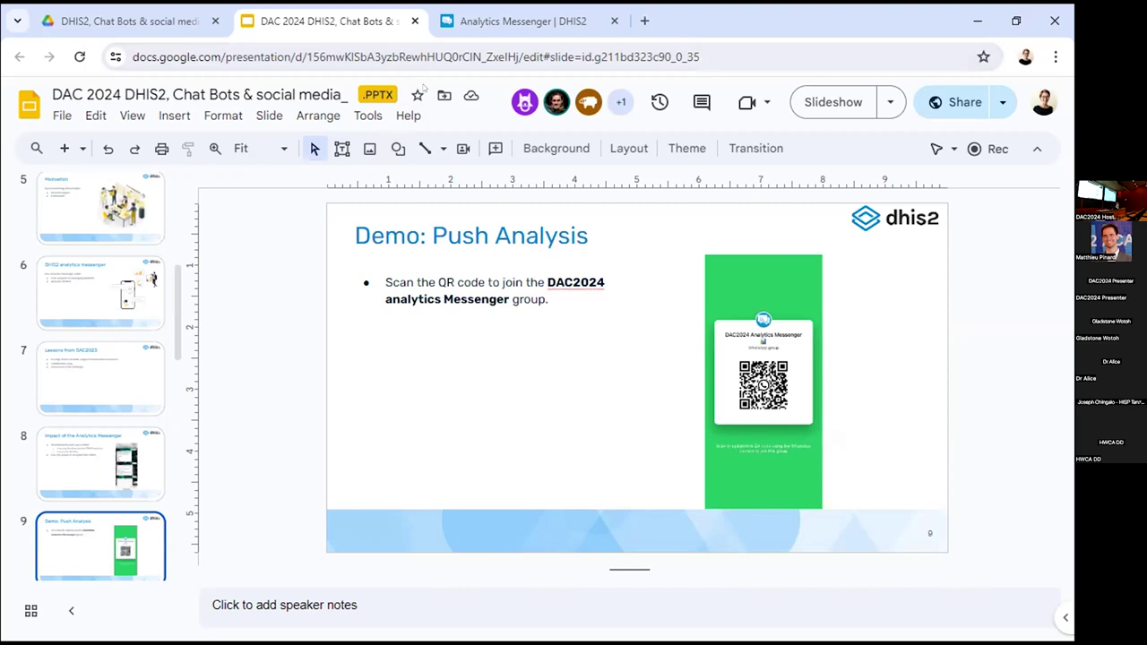
Return to the Analytics Messenger tab showing the saved DAC2024 configuration.
left_click(541, 15)
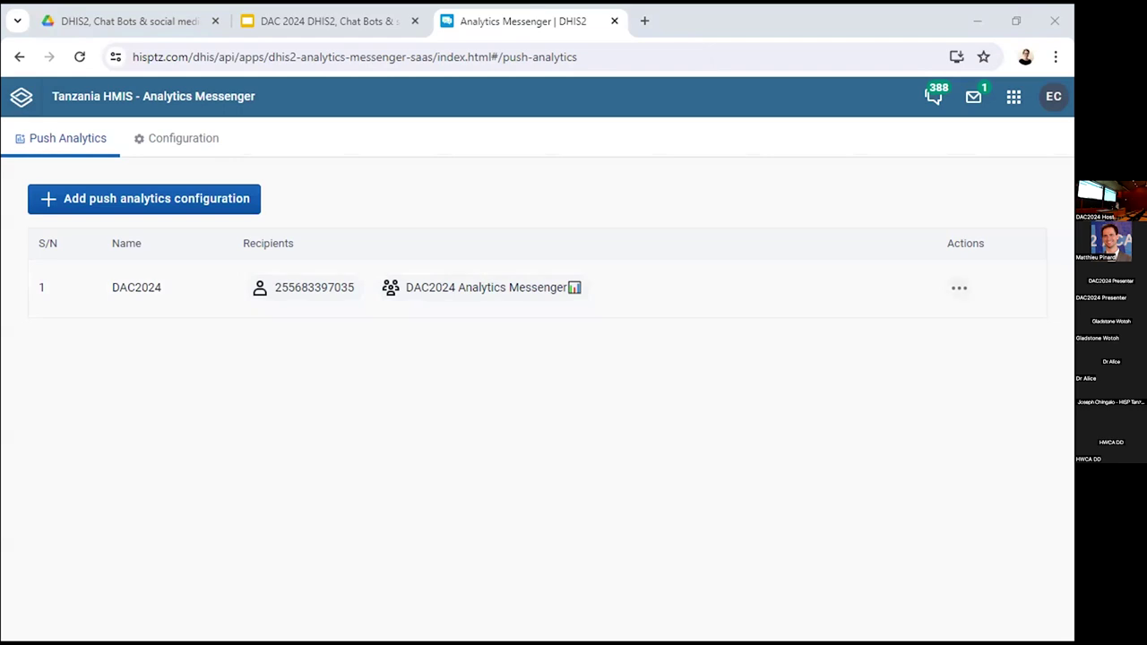
Send the DAC2024 visualizations immediately to both the phone number and the WhatsApp group.
left_click(959, 287)
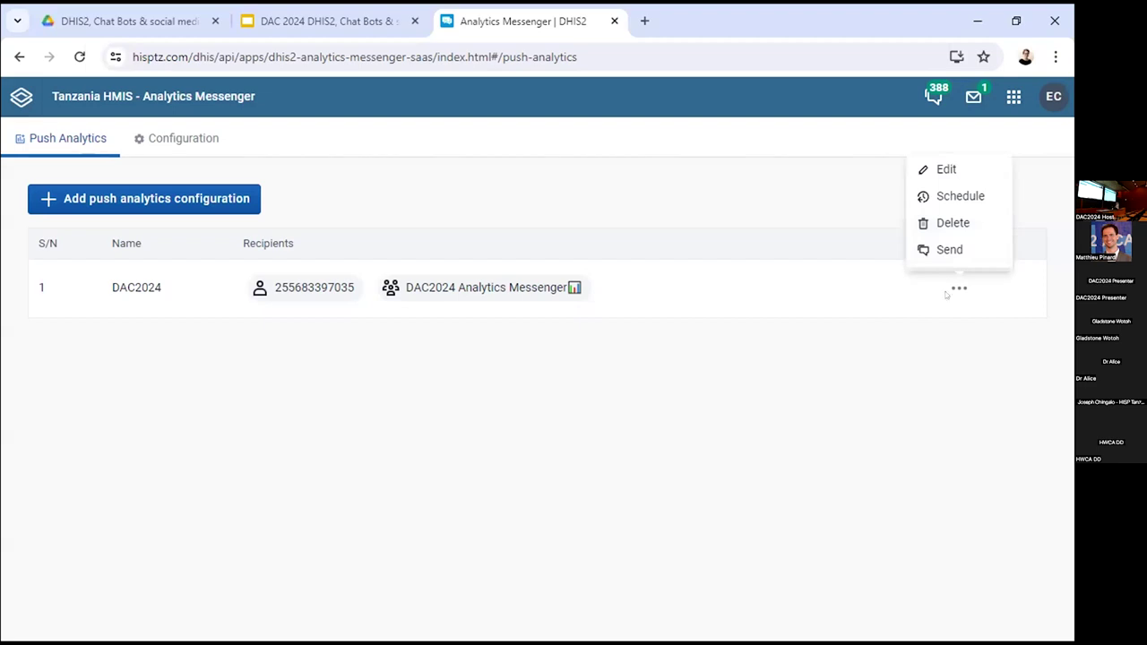
left_click(948, 249)
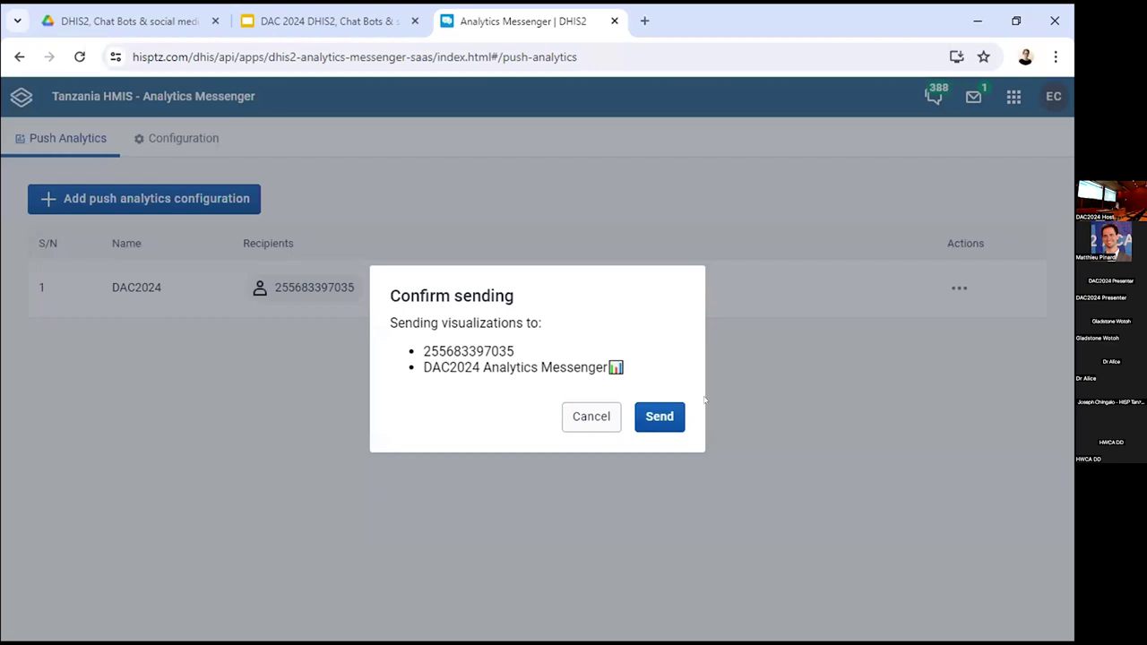
left_click(664, 412)
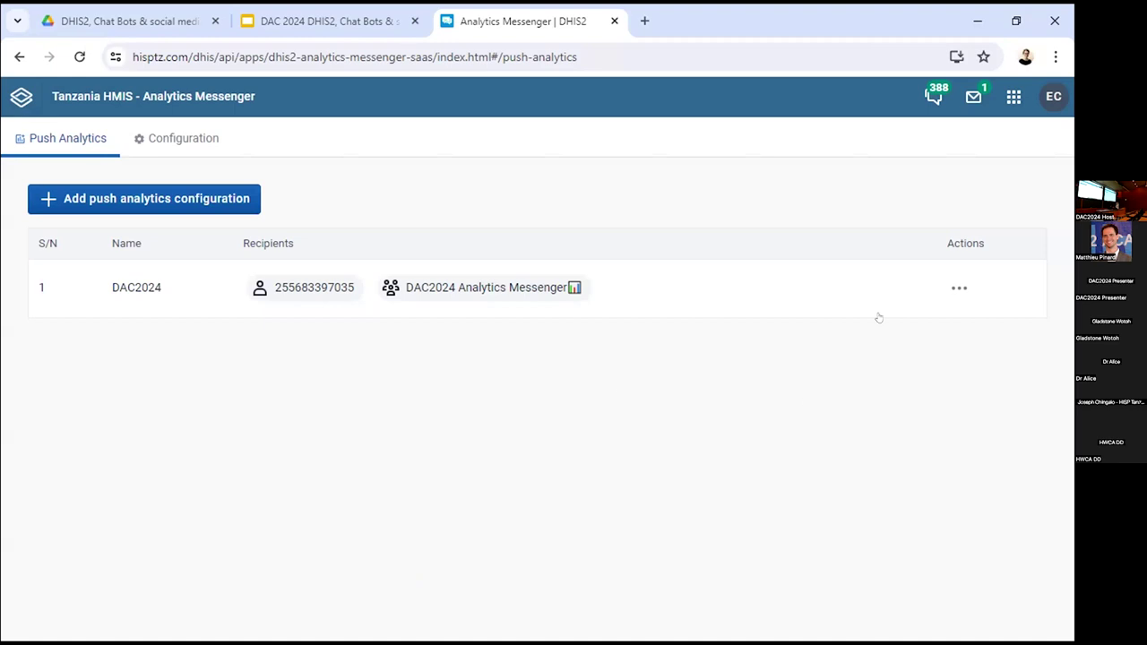
left_click(968, 290)
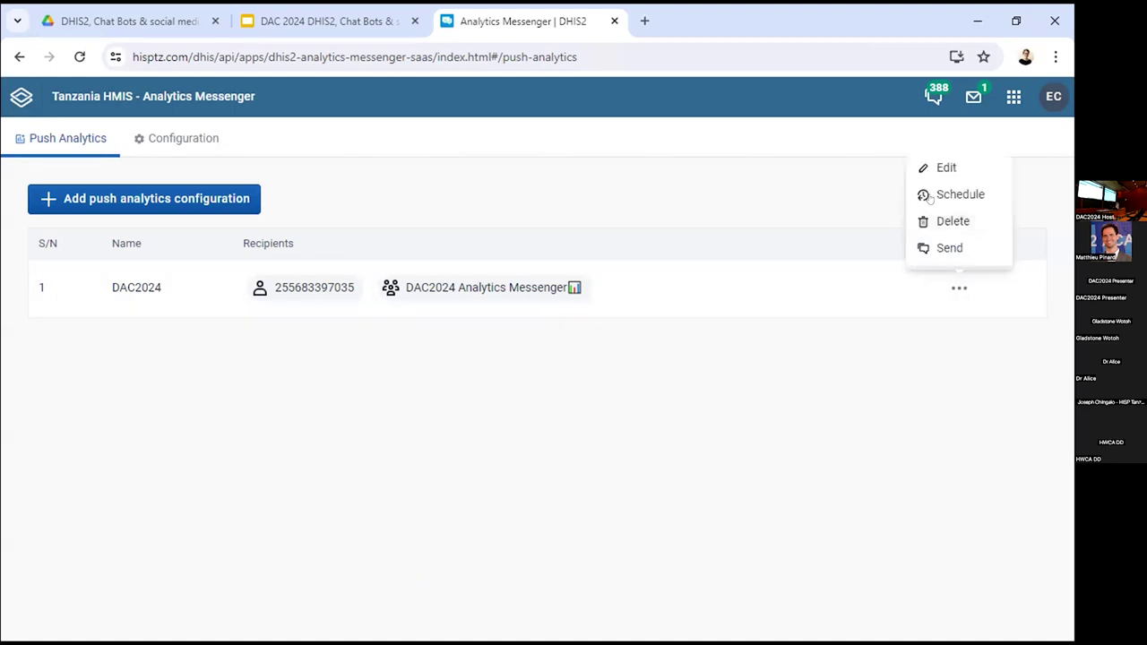
Start a DAC2024 schedule and try the predefined times and a custom Every Hour repeat.
left_click(954, 195)
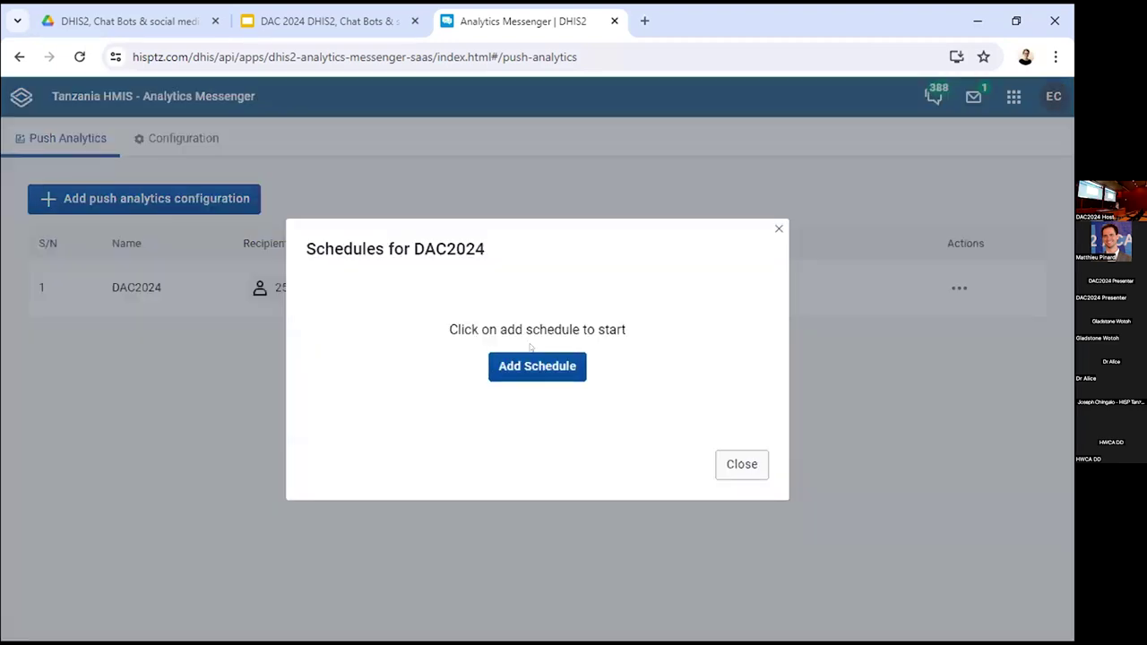
left_click(541, 369)
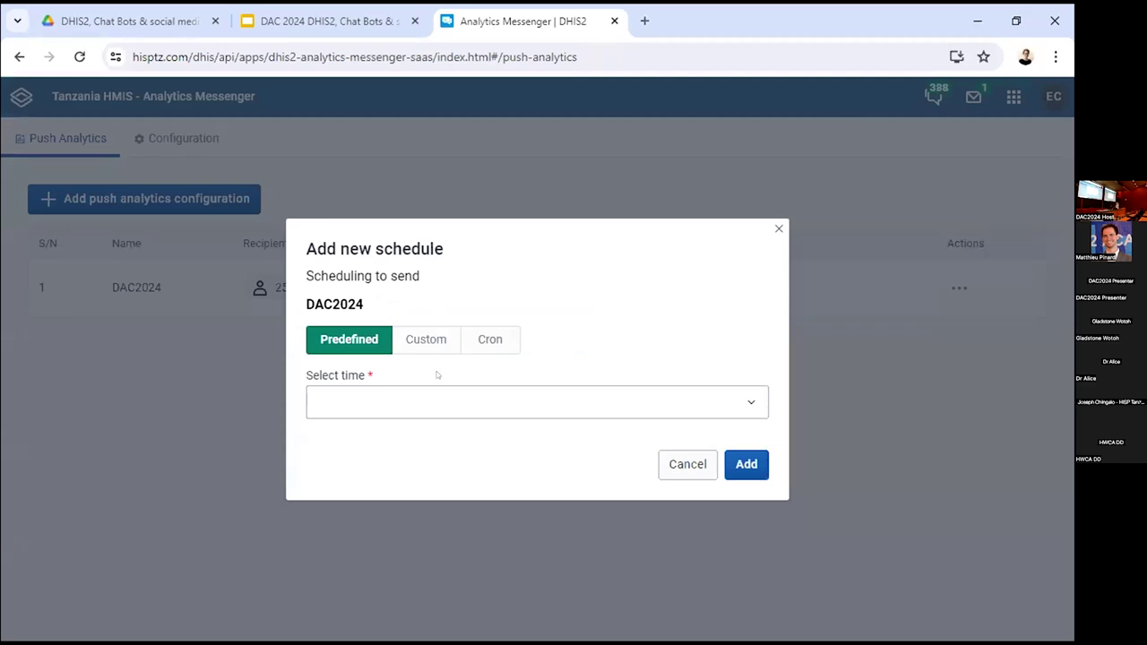
left_click(439, 403)
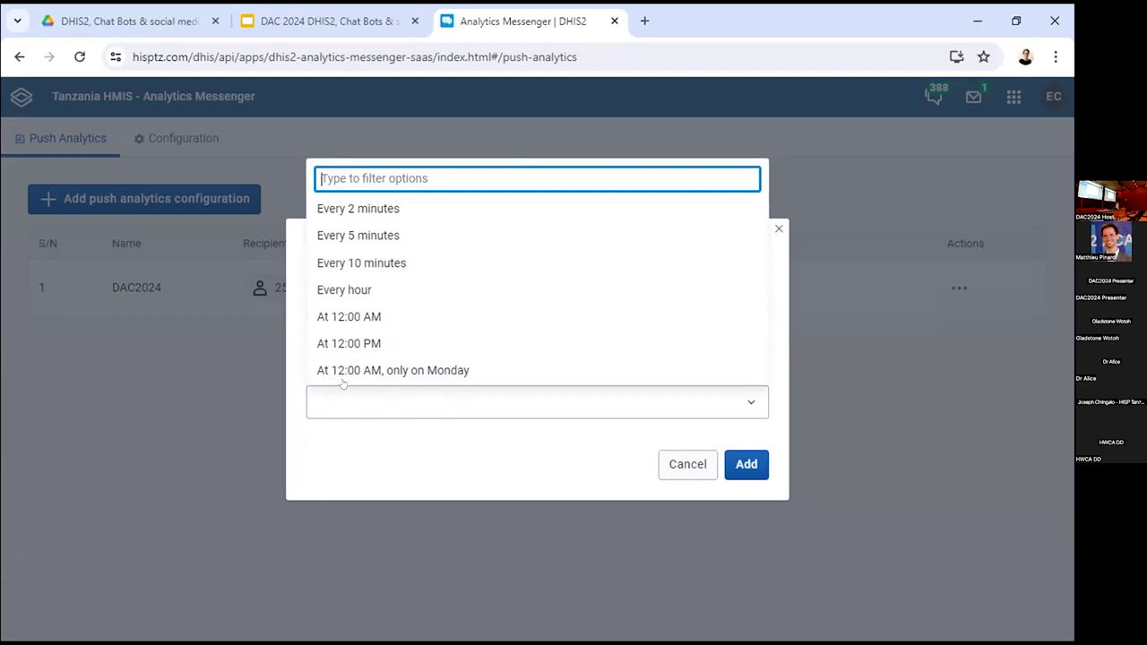
left_click(449, 427)
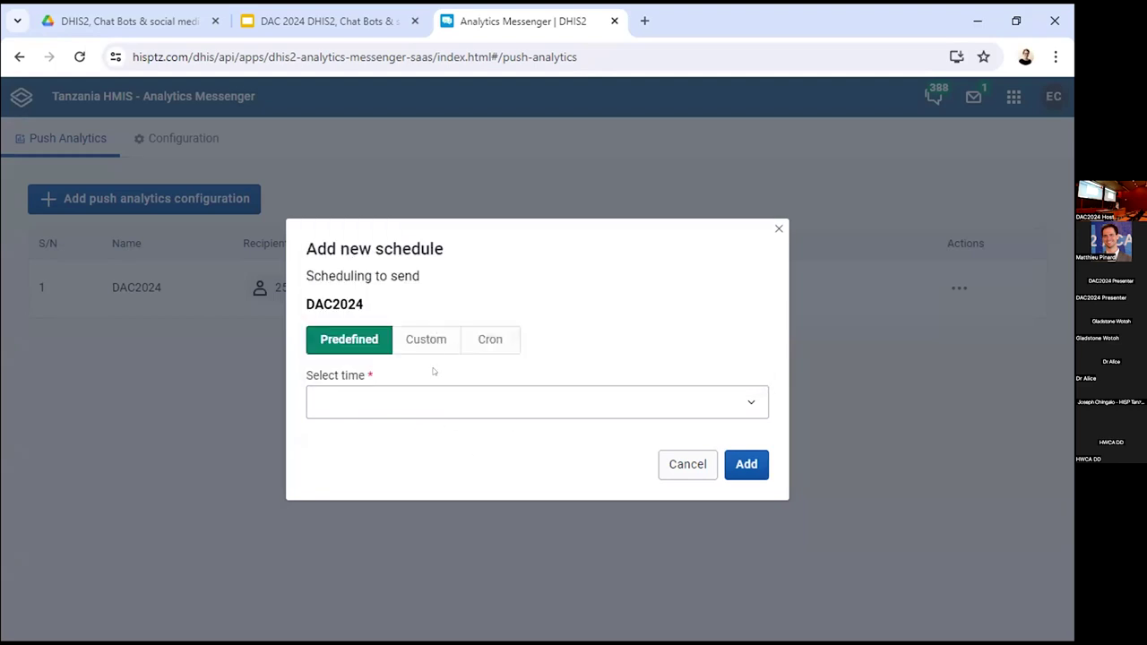
left_click(436, 336)
left_click(409, 399)
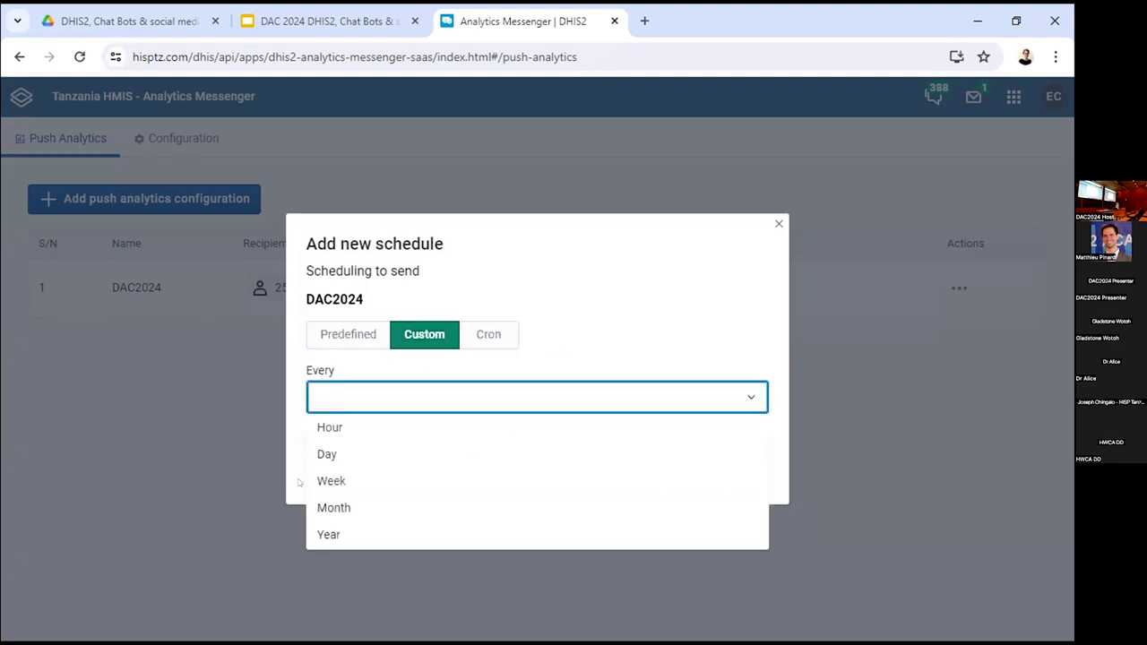
left_click(331, 428)
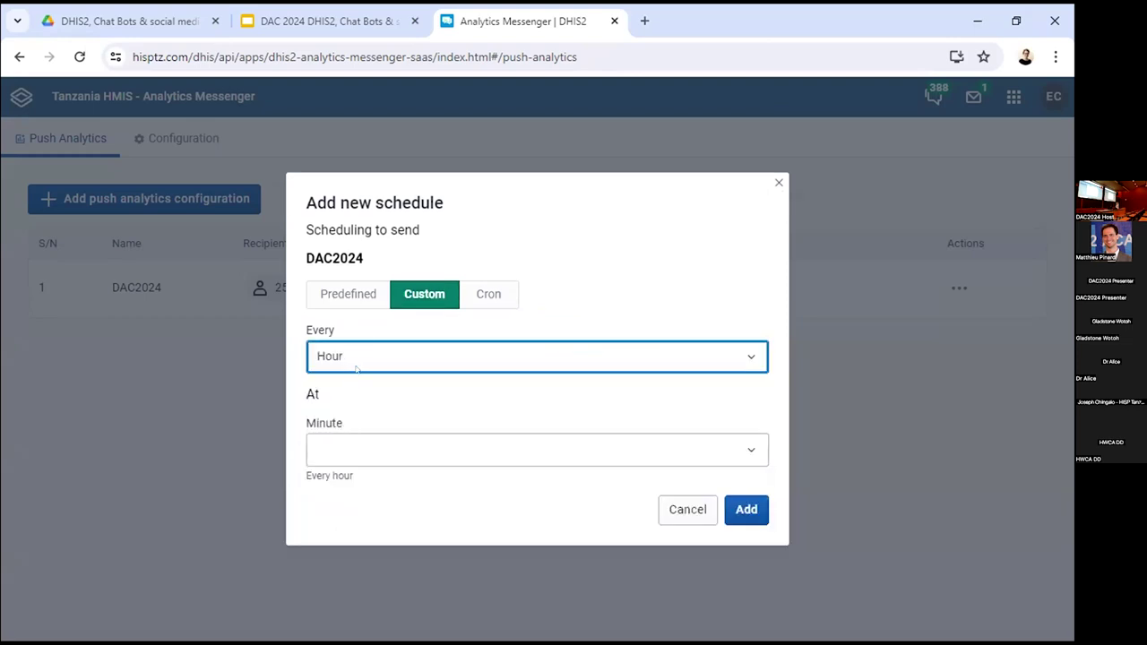
left_click(380, 455)
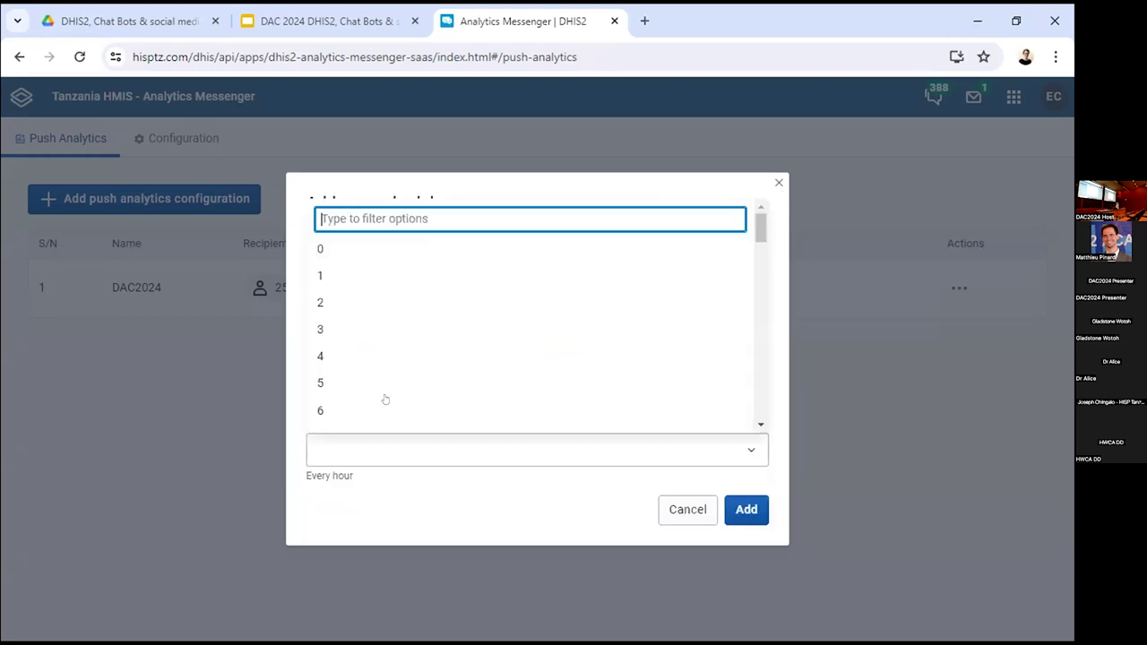
left_click(426, 467)
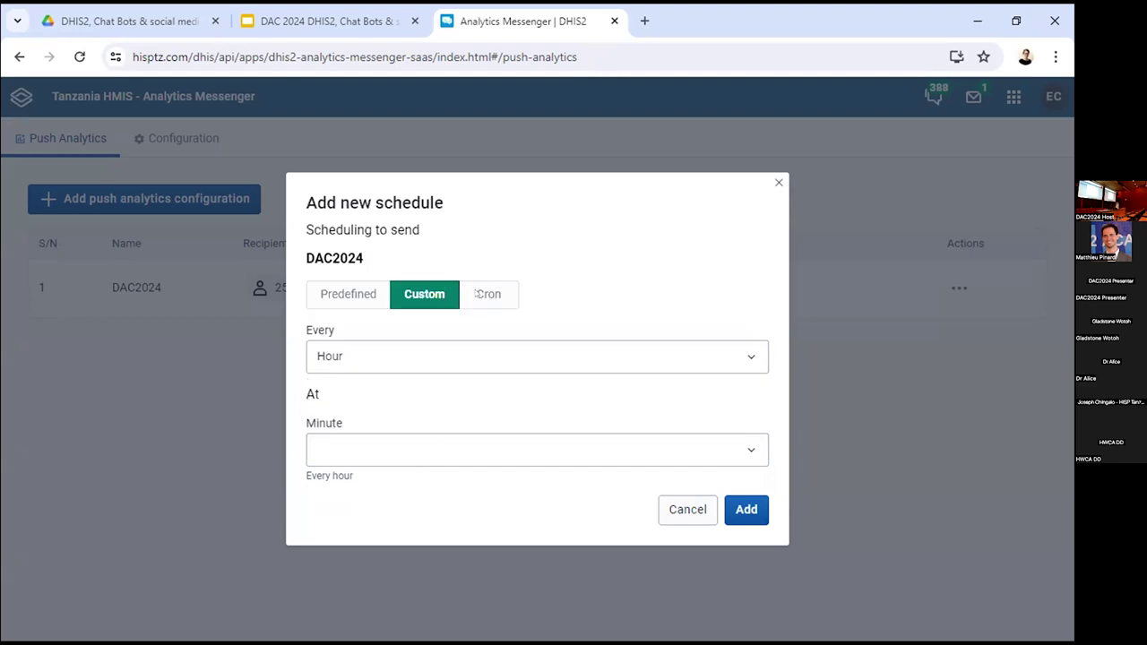
Look at the Cron option, discard the schedule, then present the slides full screen.
left_click(475, 305)
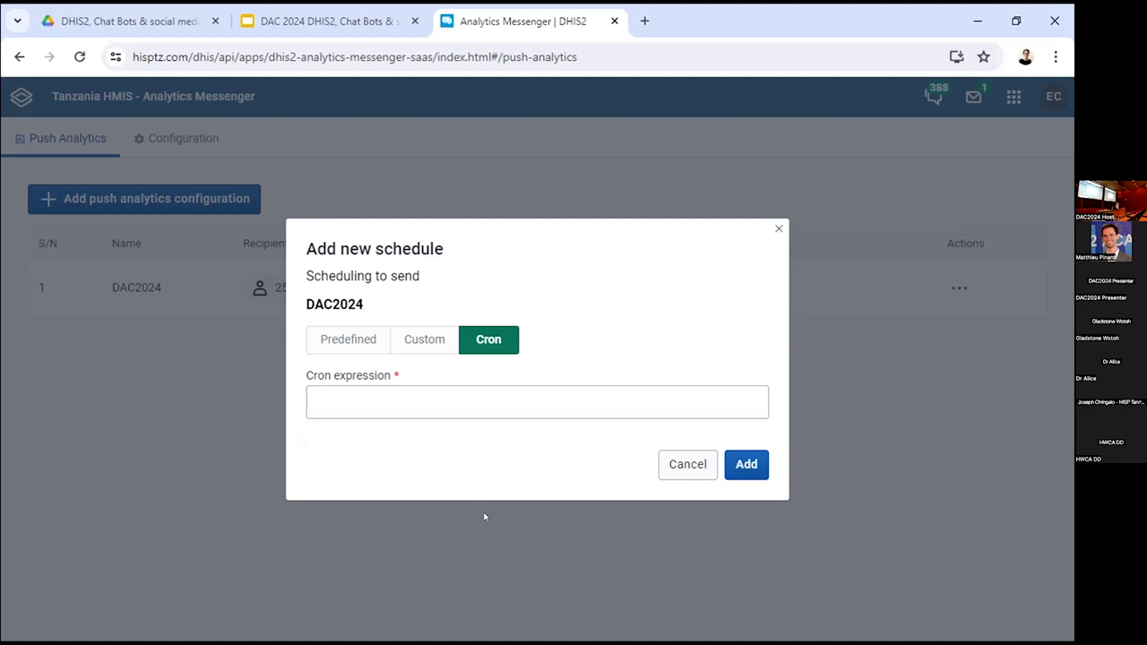
left_click(691, 470)
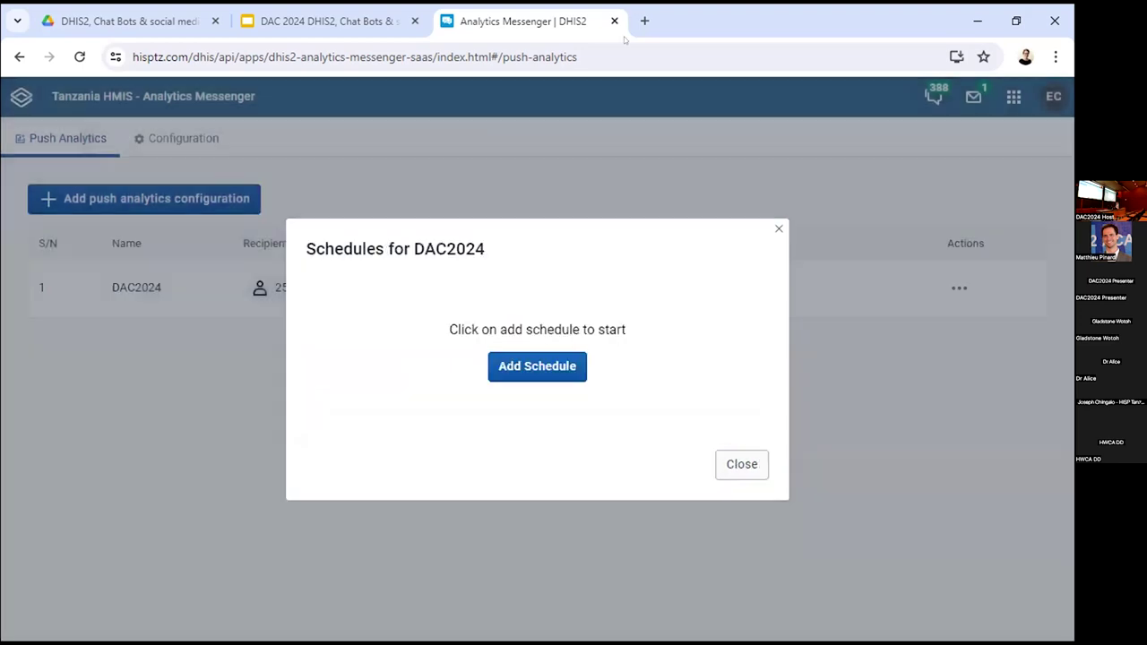
left_click(779, 227)
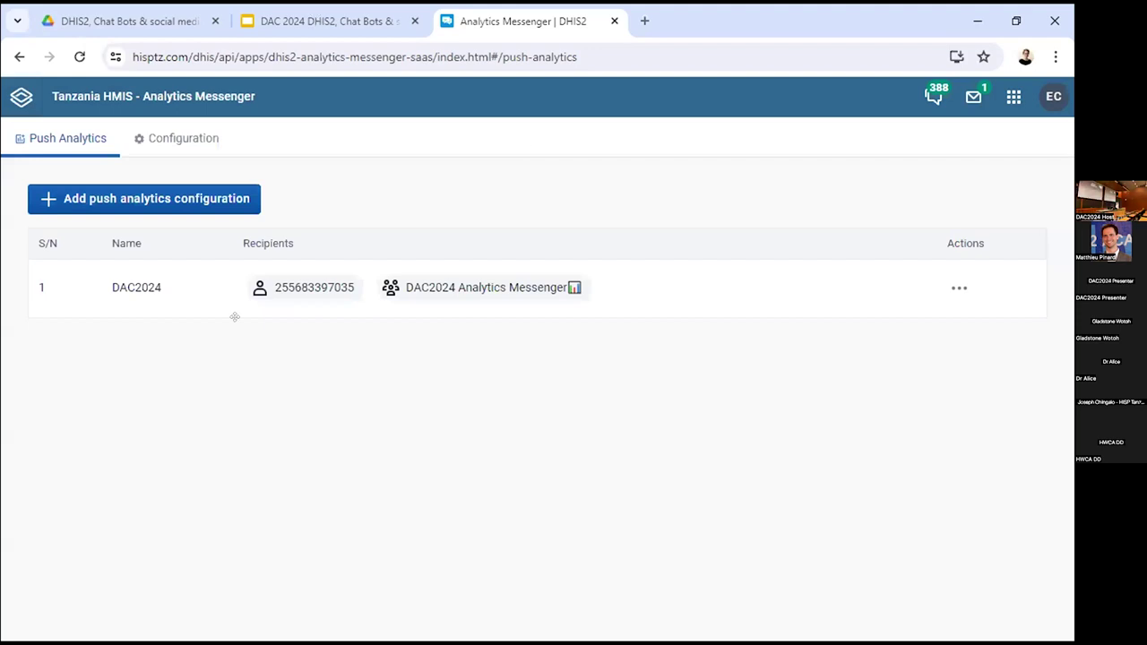
key("ctrl+Page_Up")
key("ctrl+F5")
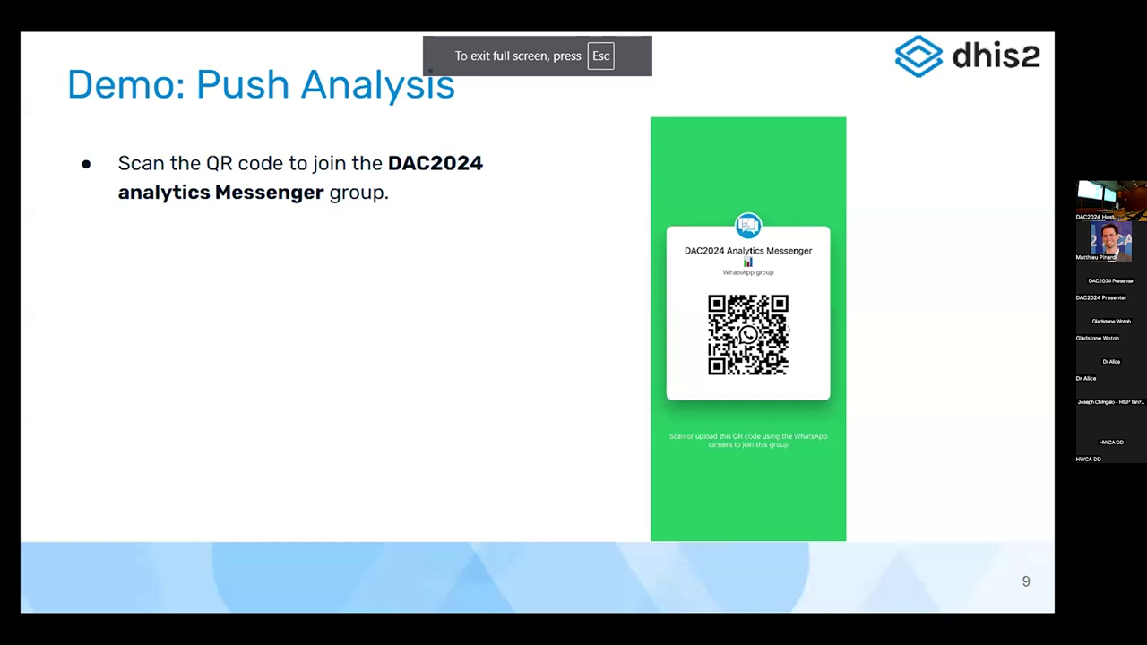
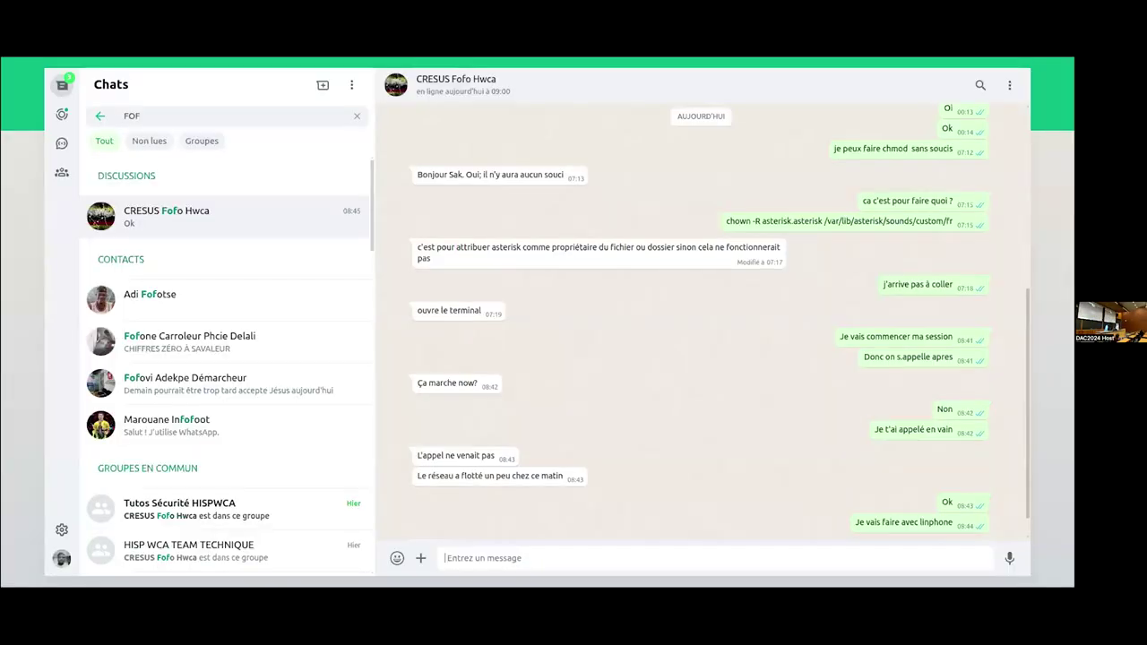
Clear the FOF chat search and open the Bot Hwca 1 rumor notification conversation.
left_click(357, 115)
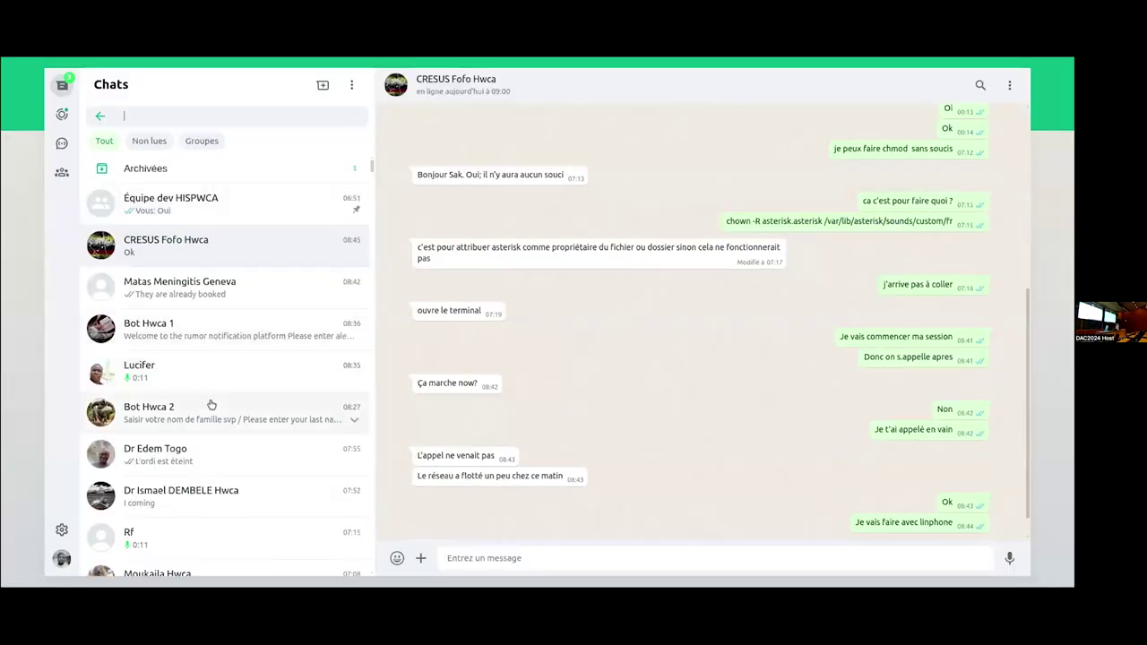
scroll(211, 296, "down", 3)
scroll(211, 304, "up", 3)
left_click(215, 324)
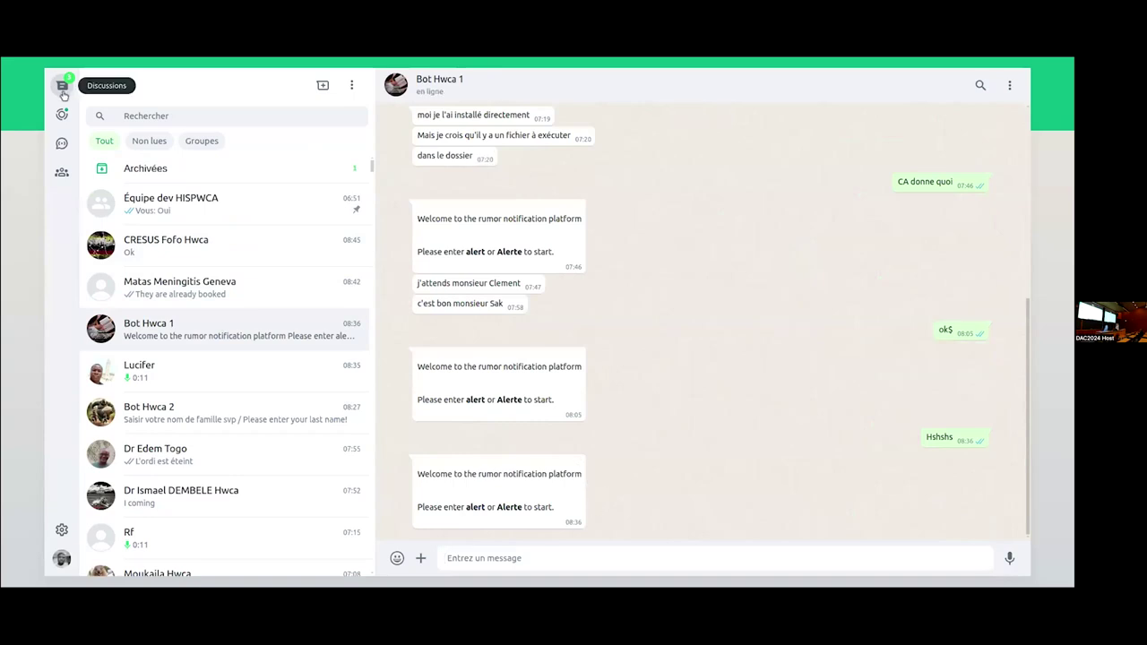
Open and dismiss the chat list options menu in WhatsApp Web.
left_click(351, 85)
left_click(592, 234)
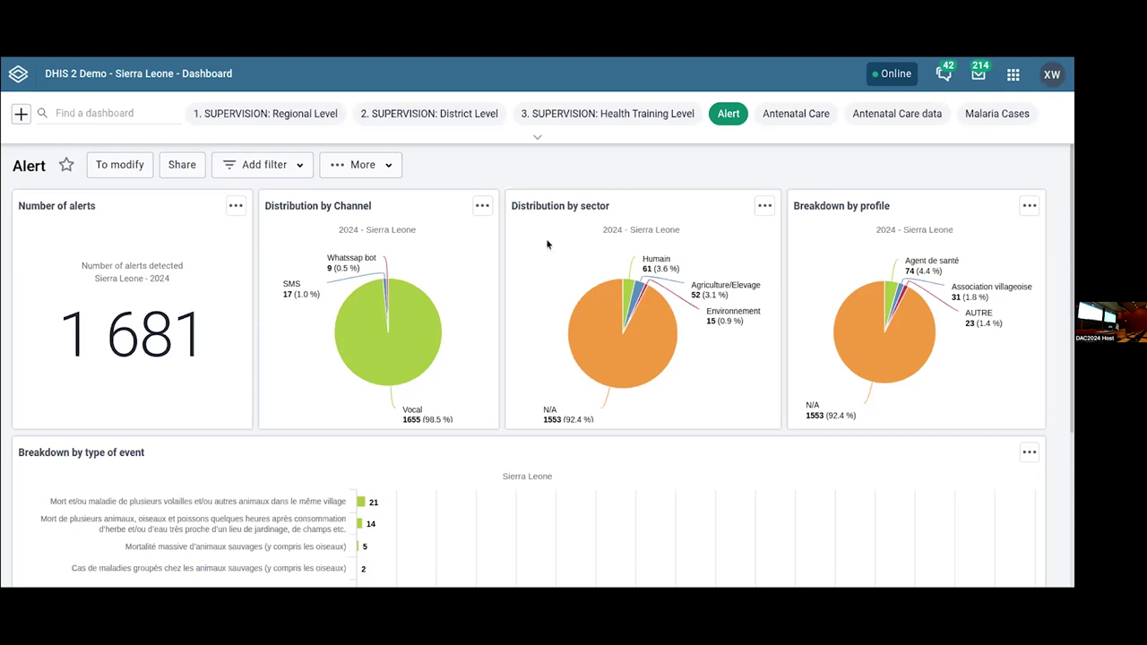
Turn off the Serveur Vocal filter on the Alerte Programme event list for Sierra Leone.
scroll(552, 207, "down", 3)
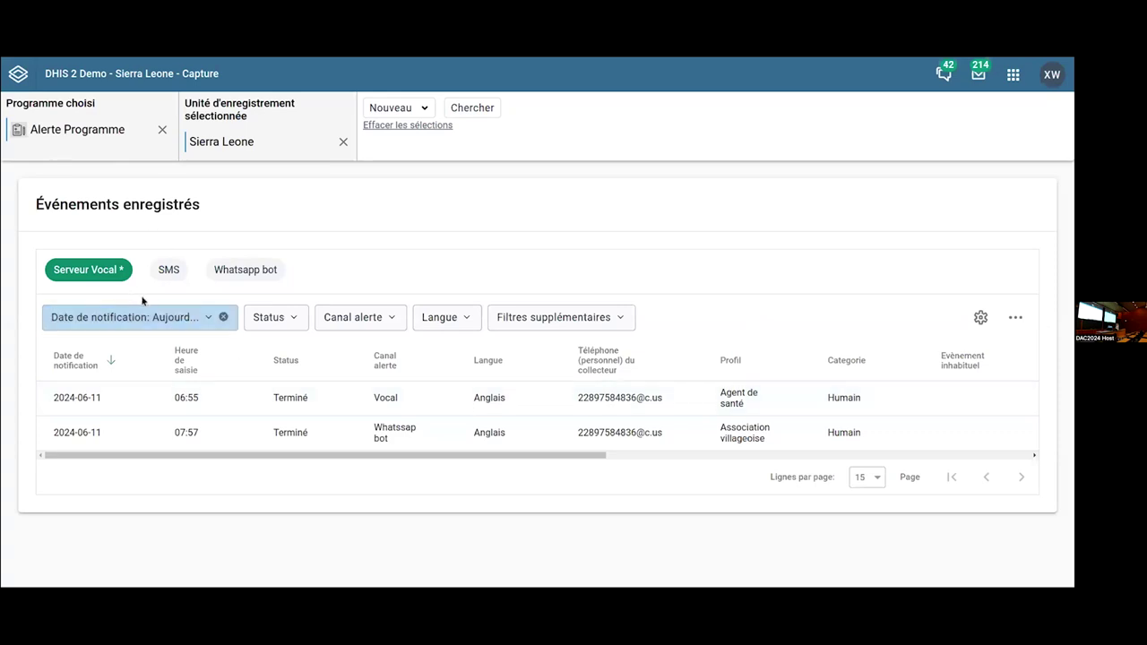
left_click(96, 272)
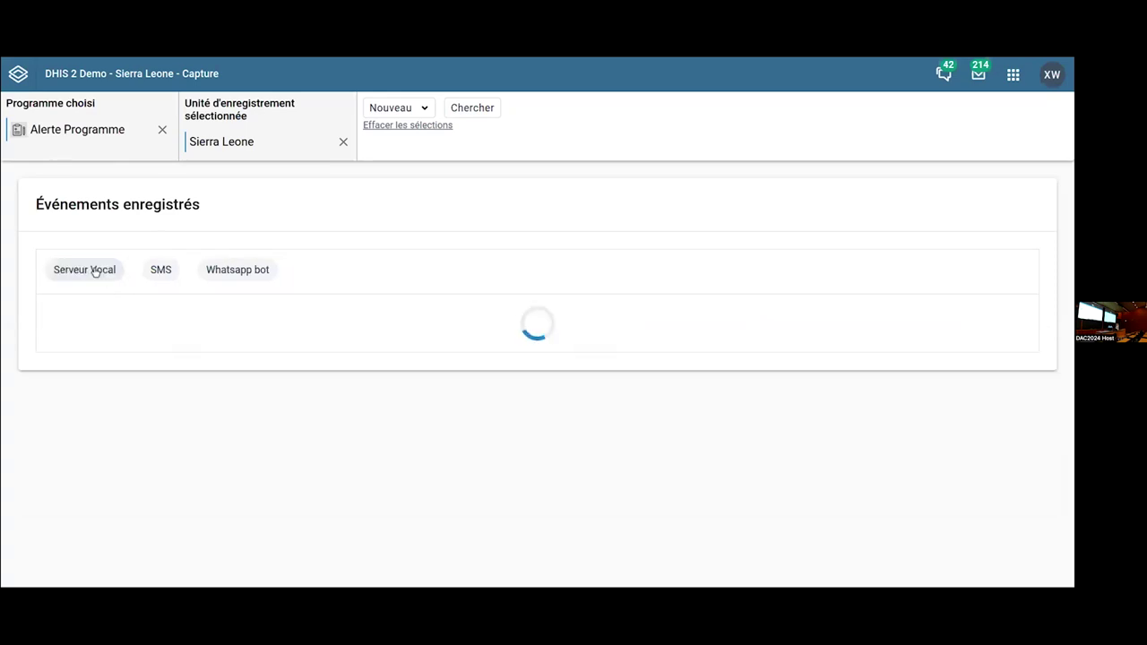